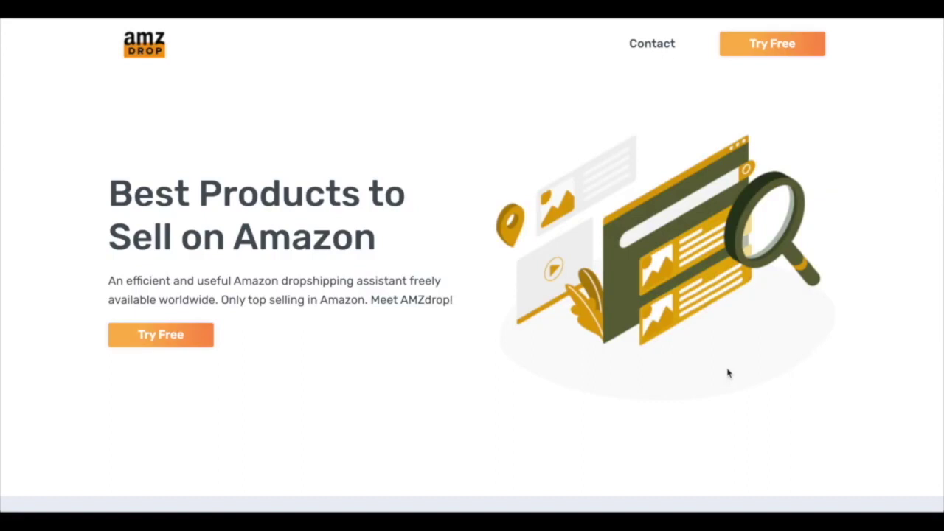
Open the Amazon Hot Items Finder - AmzDrop Chrome Web Store page via Try Free.
scroll(727, 274, "down", 3)
scroll(727, 274, "down", 10)
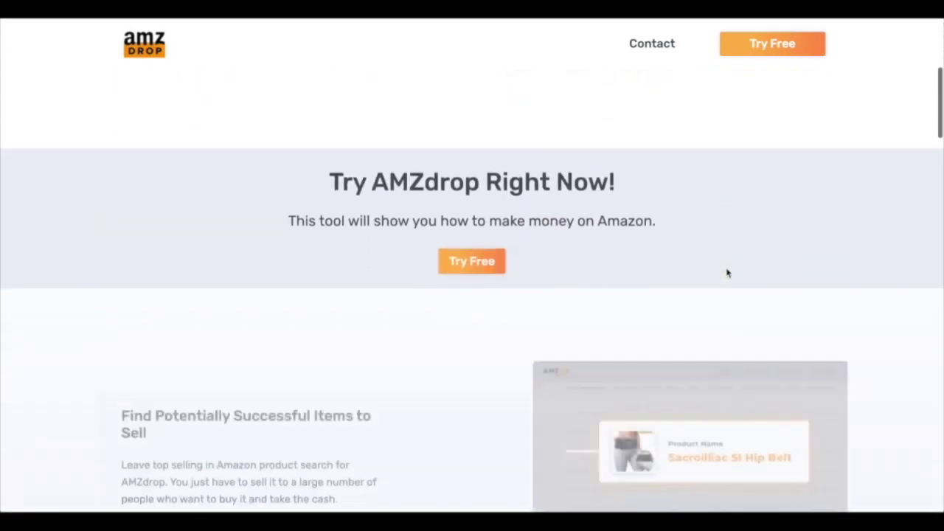
scroll(728, 274, "down", 4)
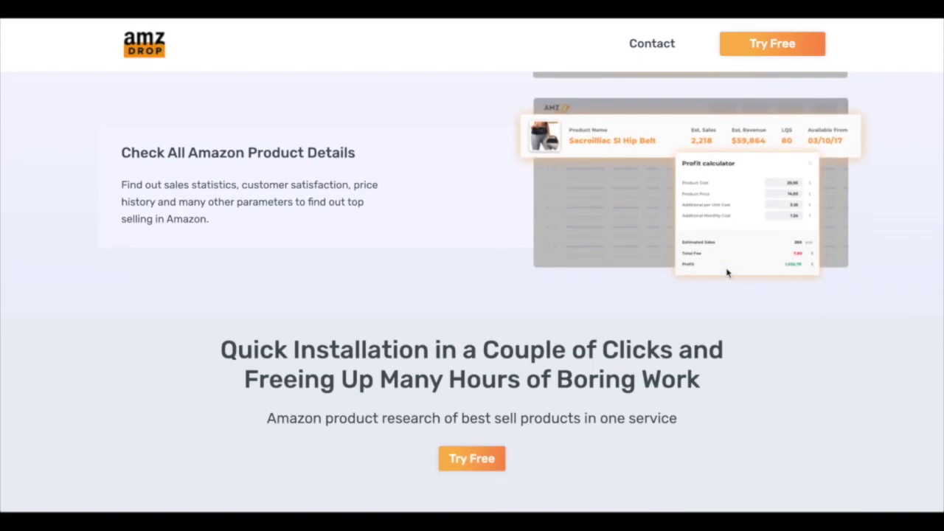
scroll(727, 274, "down", 6)
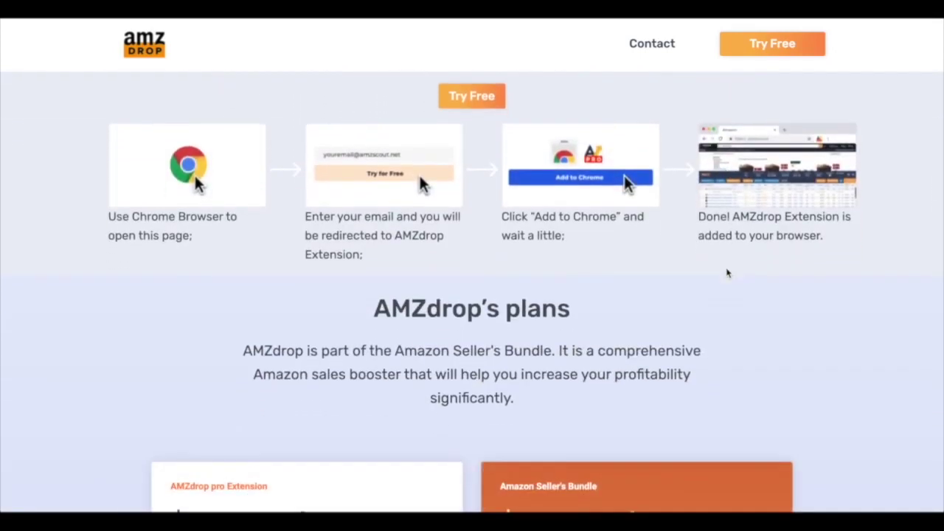
scroll(727, 274, "down", 4)
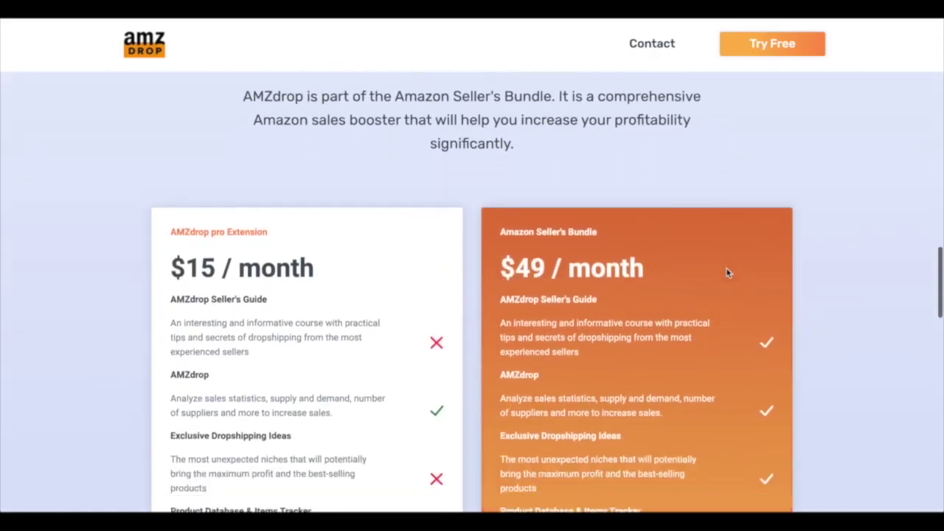
scroll(727, 273, "up", 9)
scroll(727, 273, "up", 10)
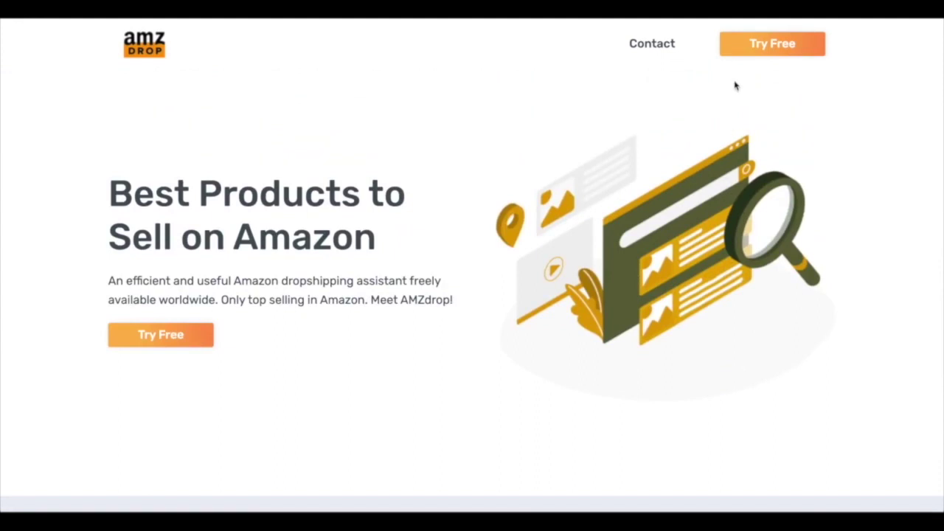
left_click(772, 57)
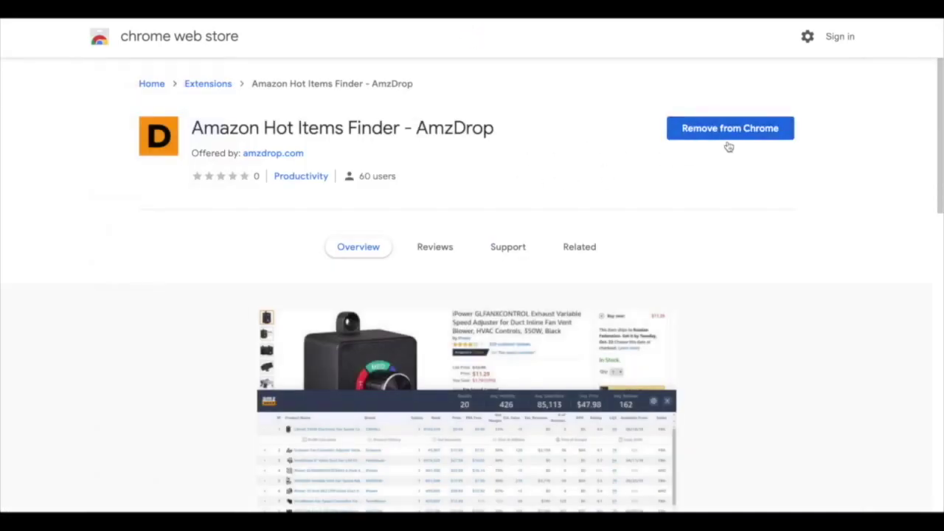
scroll(549, 219, "down", 2)
scroll(549, 219, "up", 2)
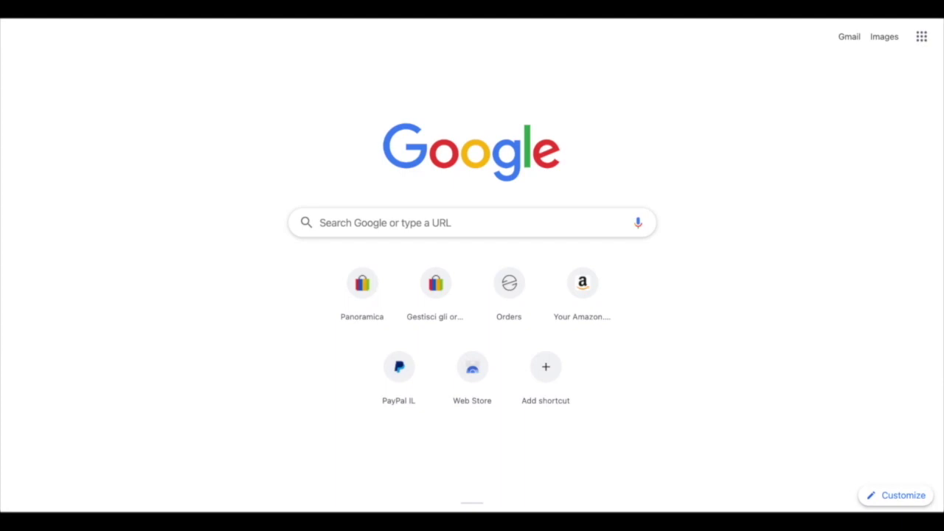
Enter 'amazon.' in Chrome's address bar to head to Amazon.
type("amazon")
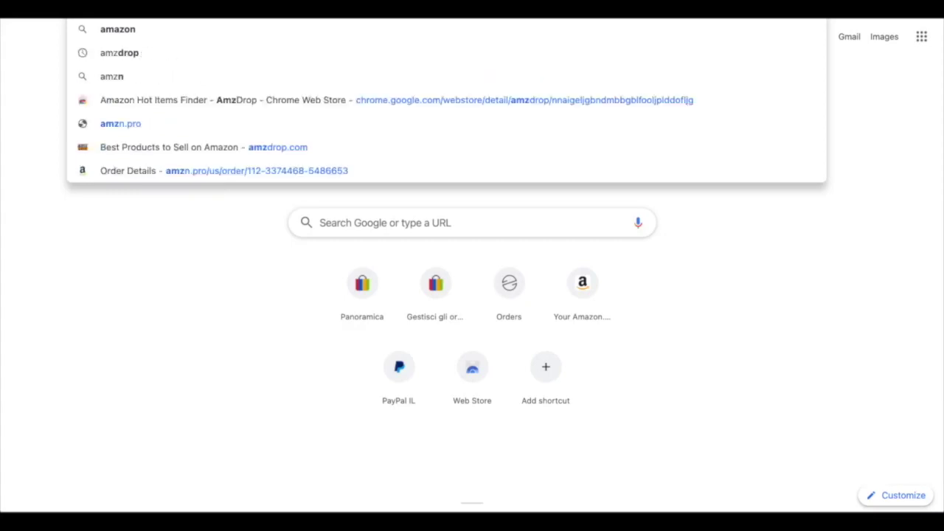
type(".")
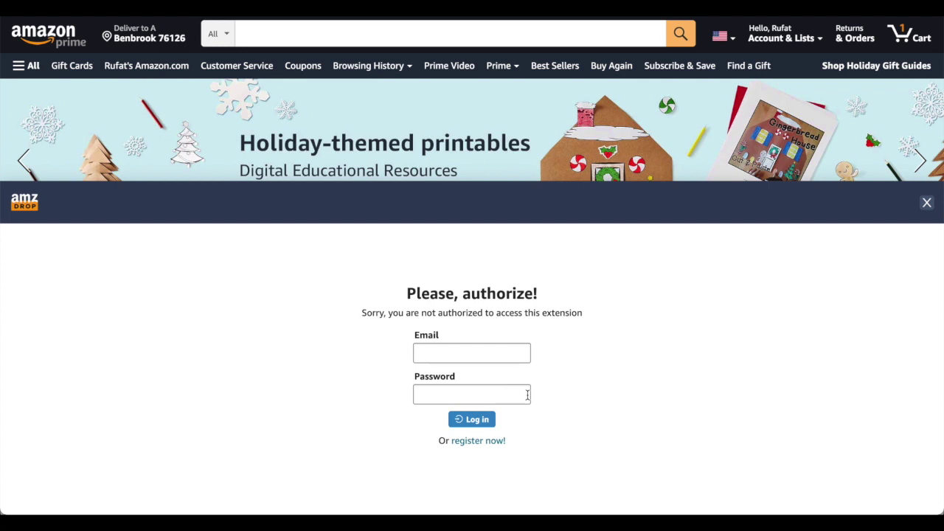
Open the registration page and sign in to easync with the saved e-mail and account password.
left_click(480, 445)
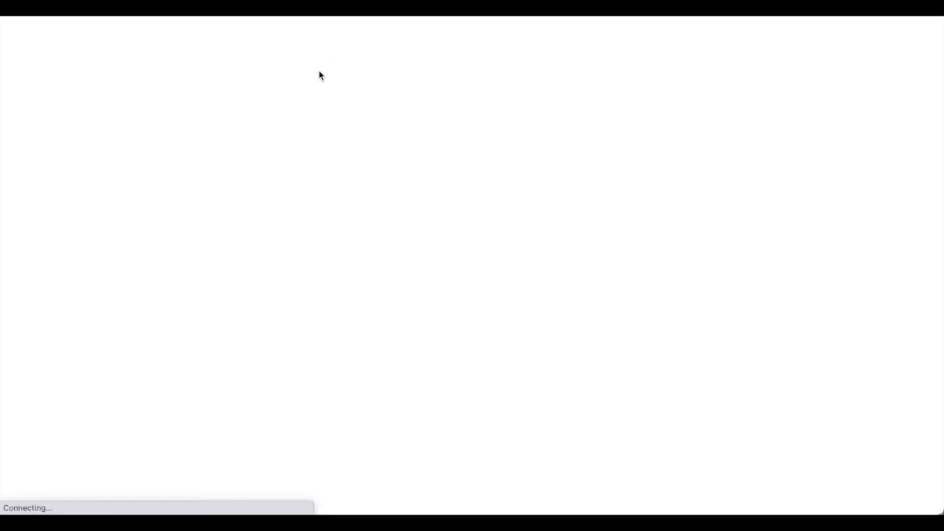
left_click(382, 147)
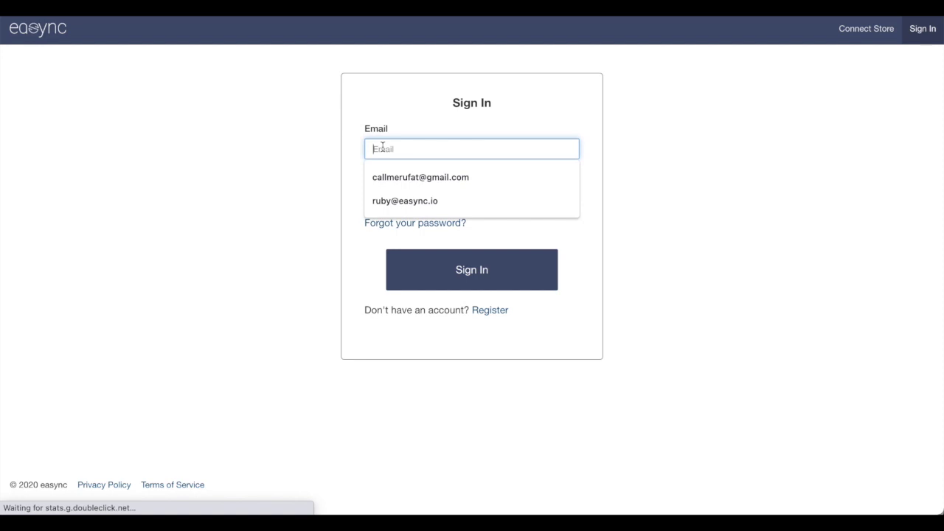
type("ruby")
left_click(394, 182)
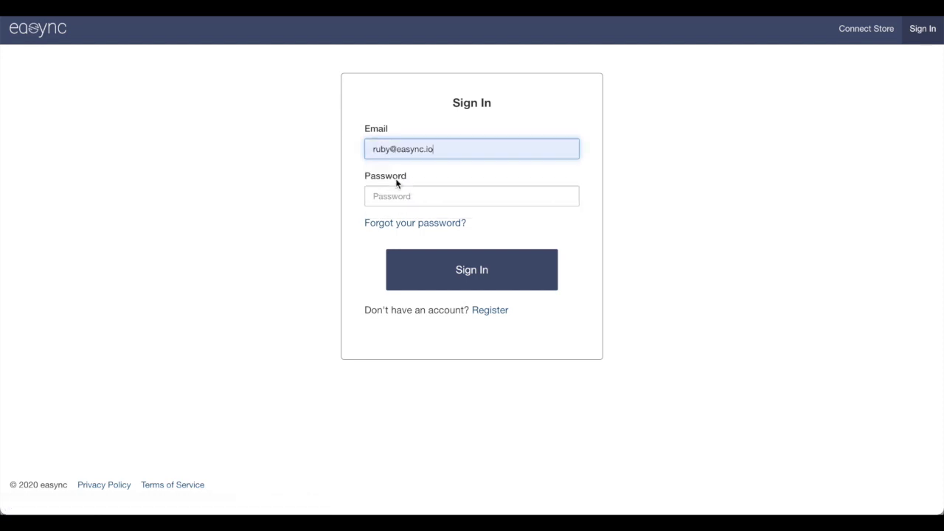
left_click(394, 194)
type("••")
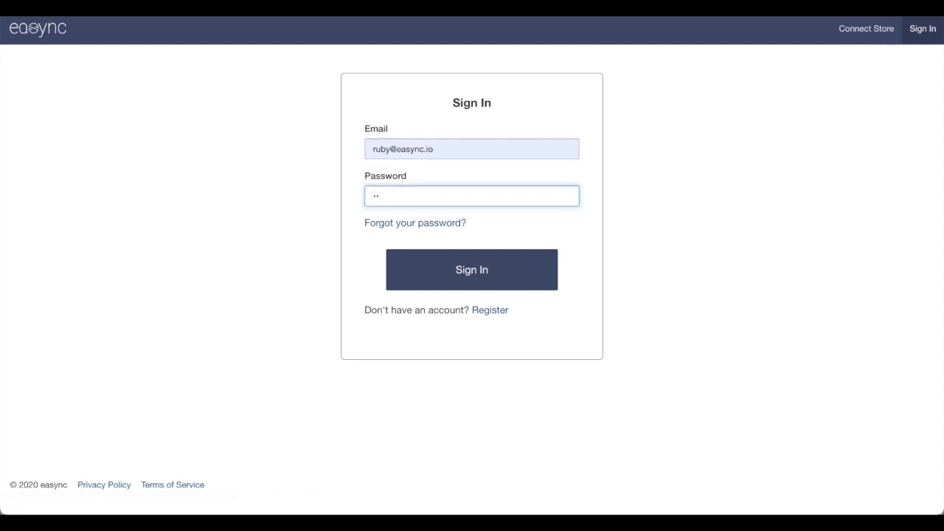
type("••••••")
key("Return")
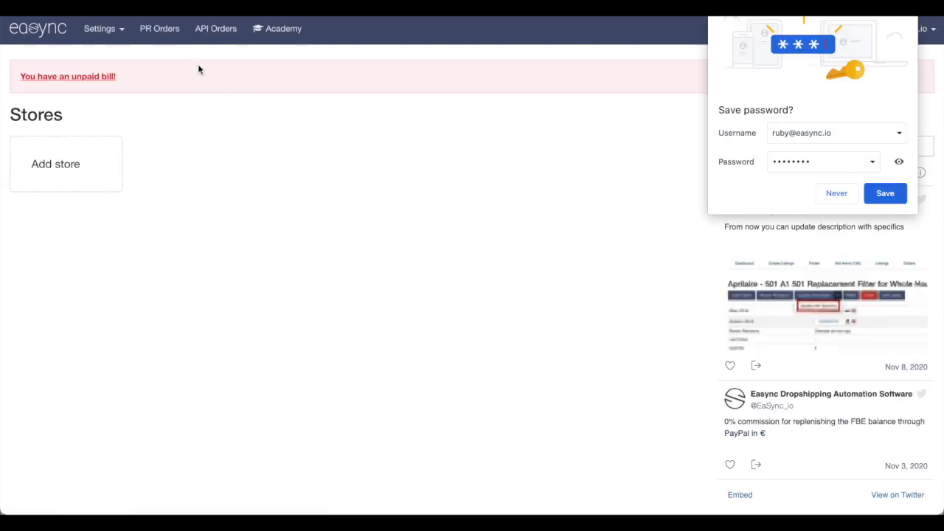
Copy the API token from easync's API access settings.
left_click(114, 34)
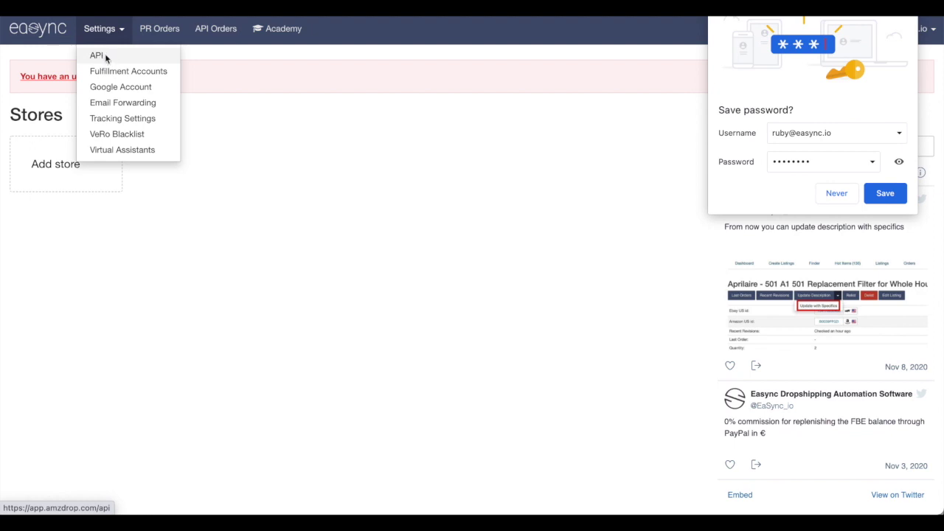
left_click(114, 59)
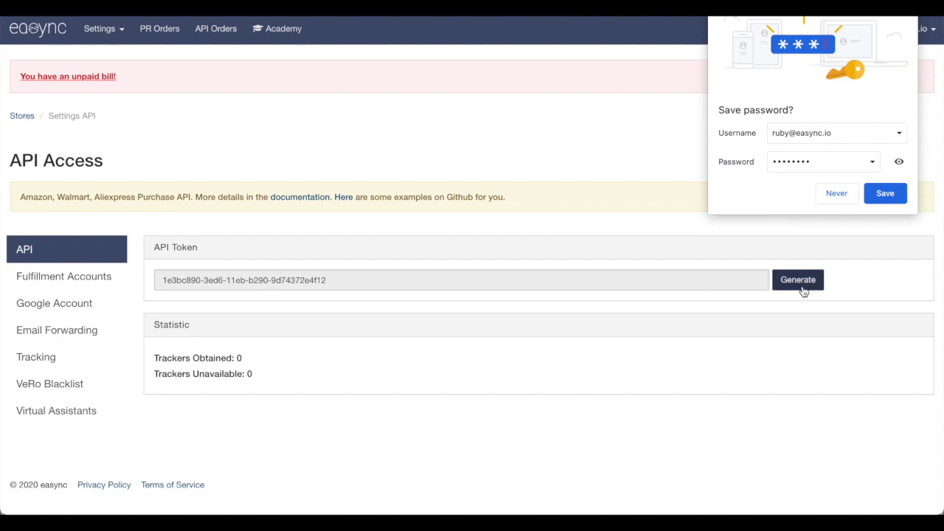
triple_click(491, 286)
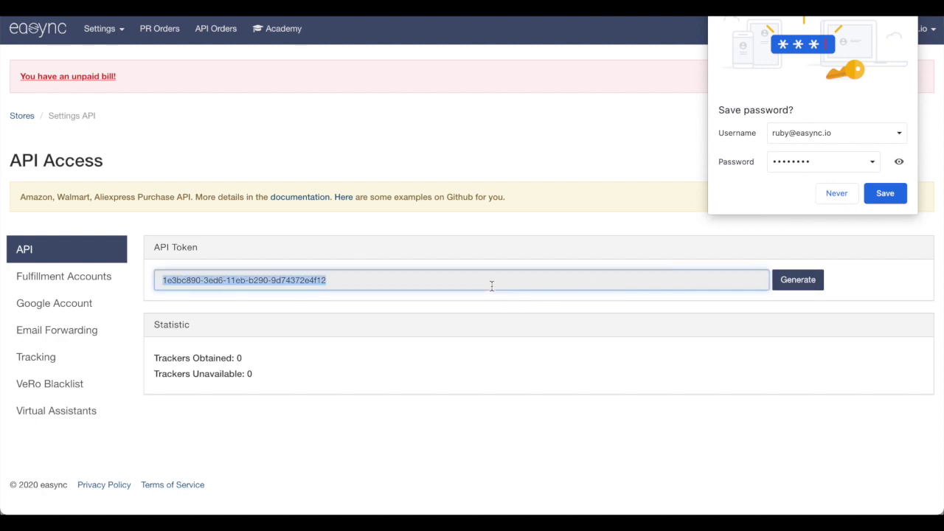
key("ctrl+c")
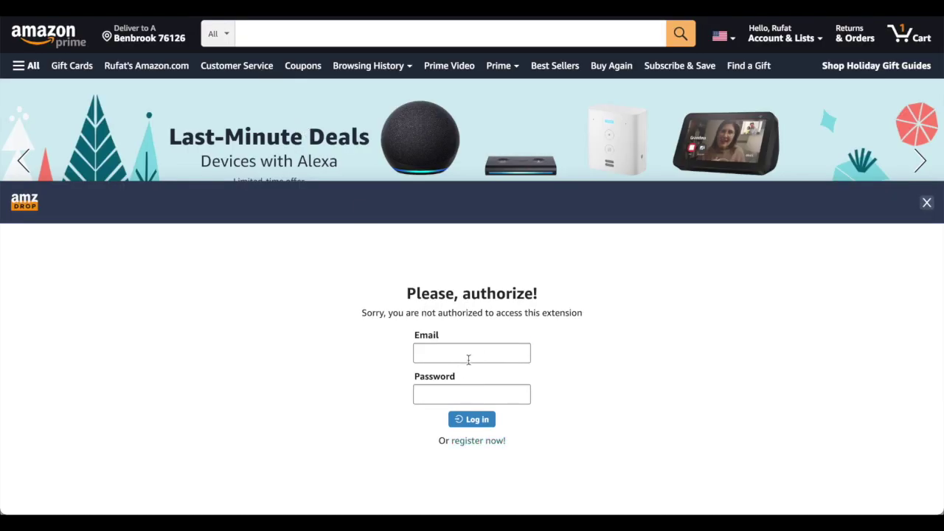
Fill the AmzDrop authorization form with the saved e-mail and password, then log in.
left_click(468, 359)
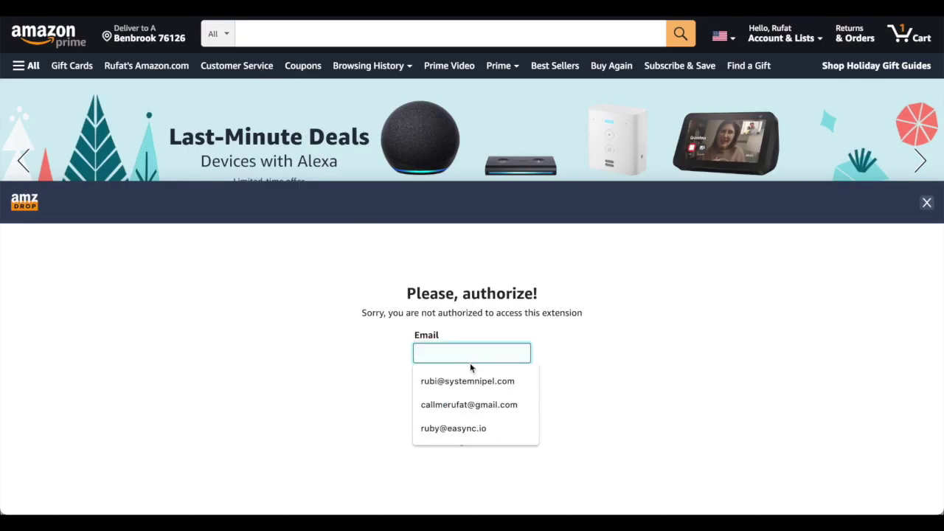
left_click(466, 427)
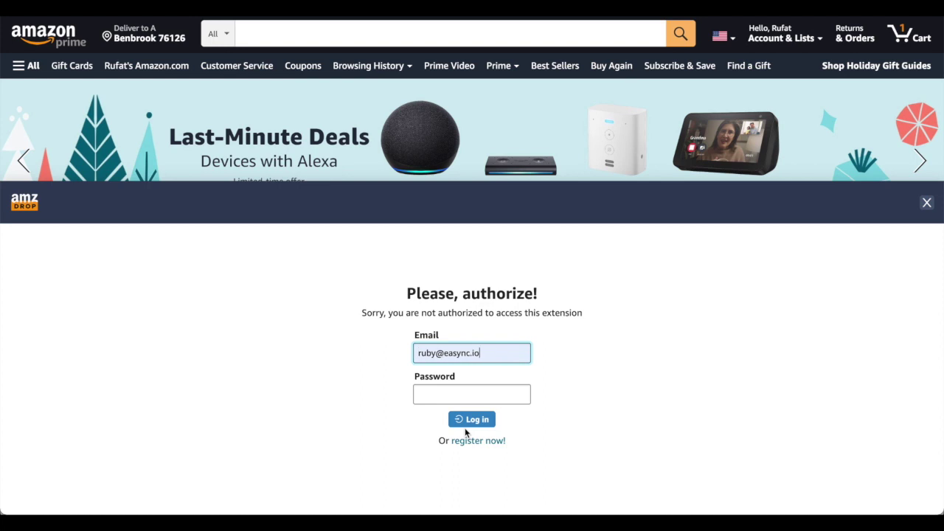
left_click(480, 395)
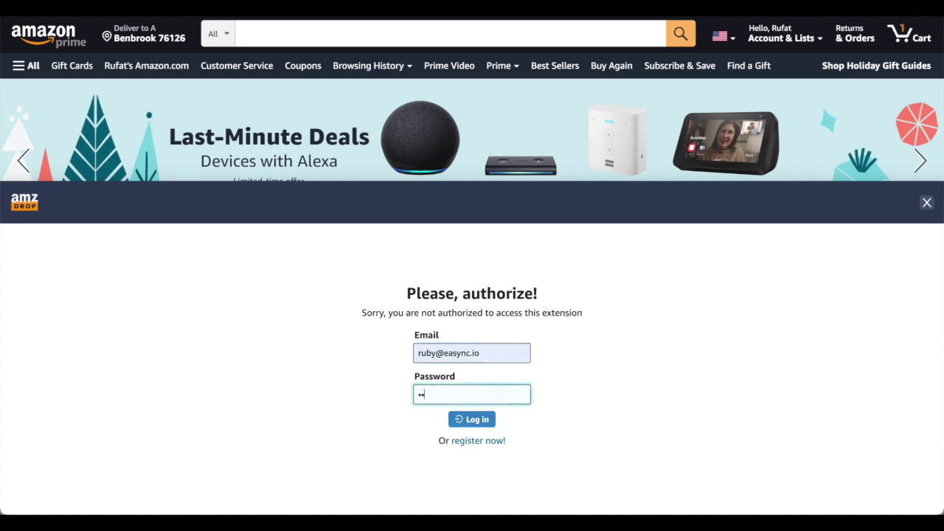
left_click(488, 420)
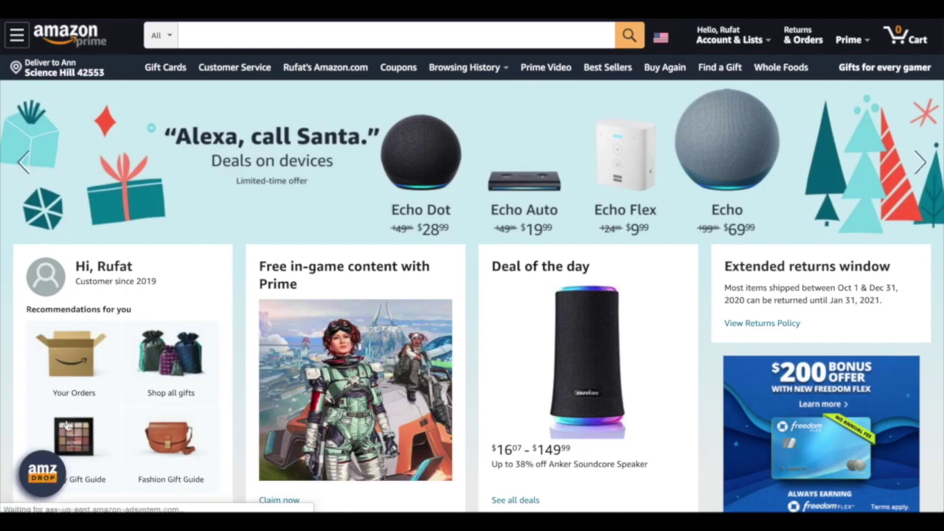
Search Amazon for 'baby toys' and open the AmzDrop product analysis panel.
left_click(238, 37)
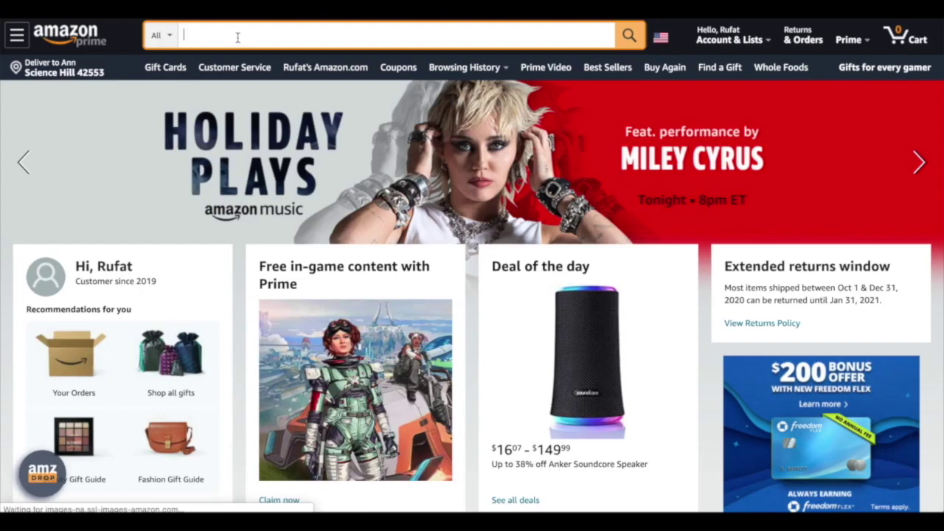
type("baby")
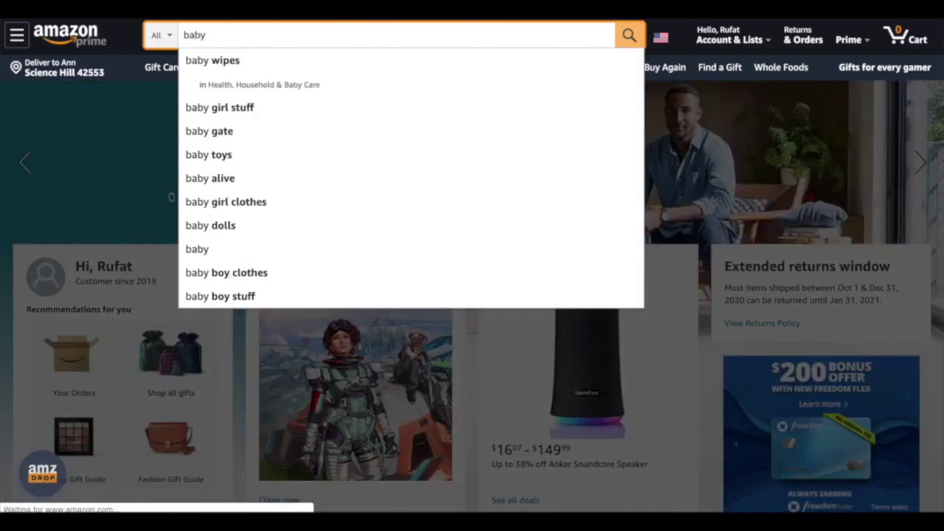
left_click(238, 154)
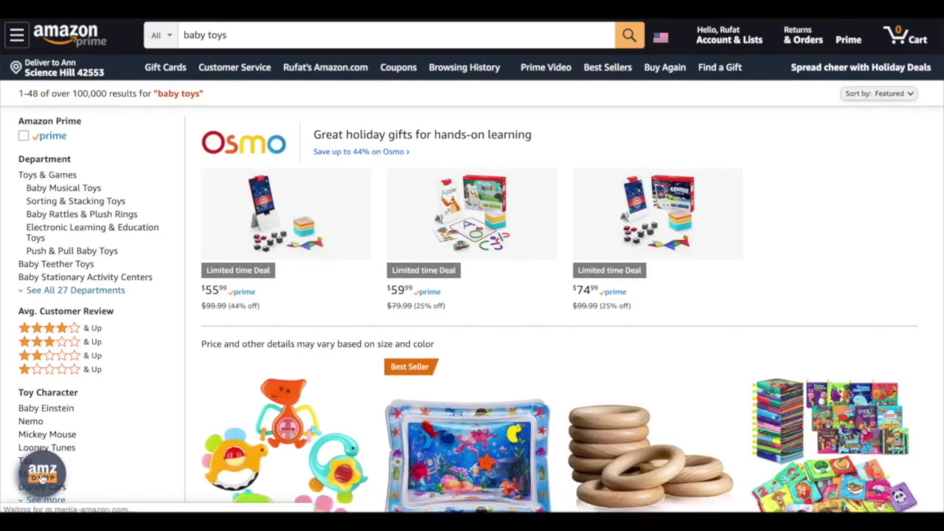
left_click(42, 472)
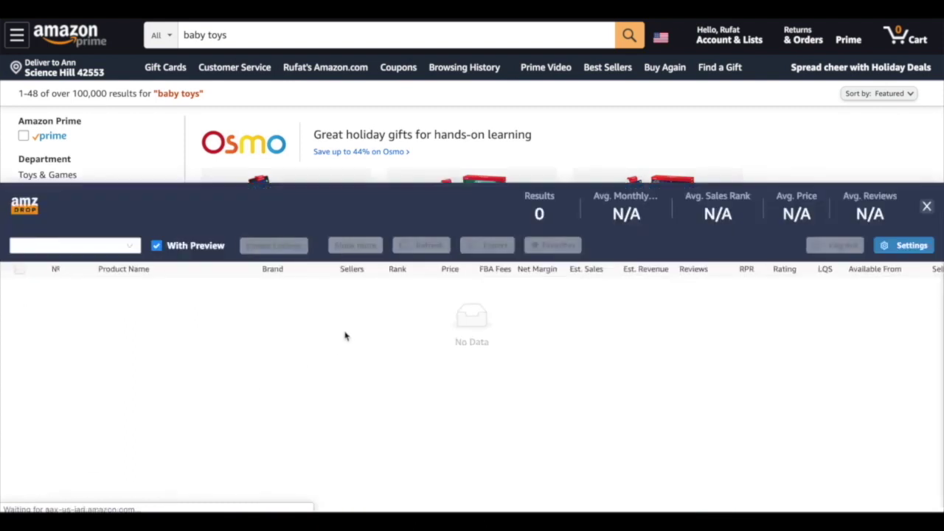
Scroll the baby toys results until AMZdrop lists 19 products averaging $24.83 and 7,941 reviews.
scroll(609, 137, "down", 6)
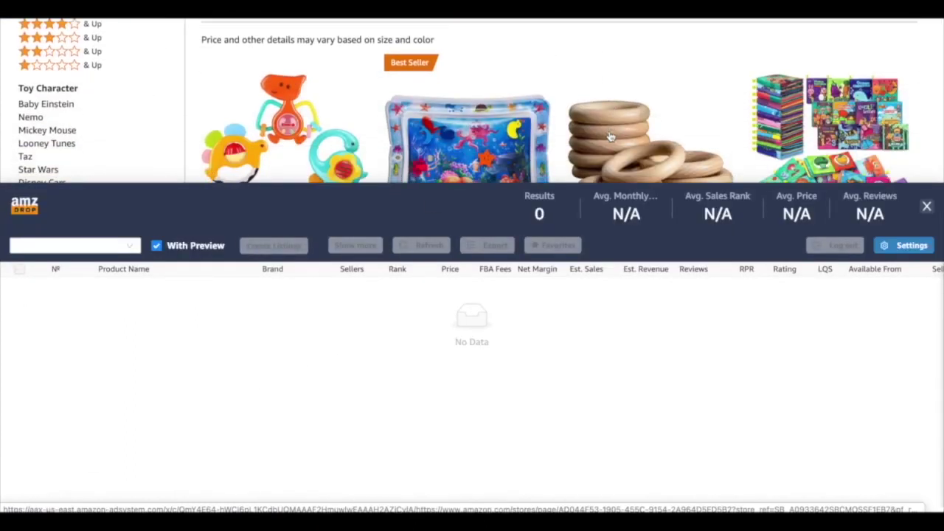
scroll(609, 137, "down", 8)
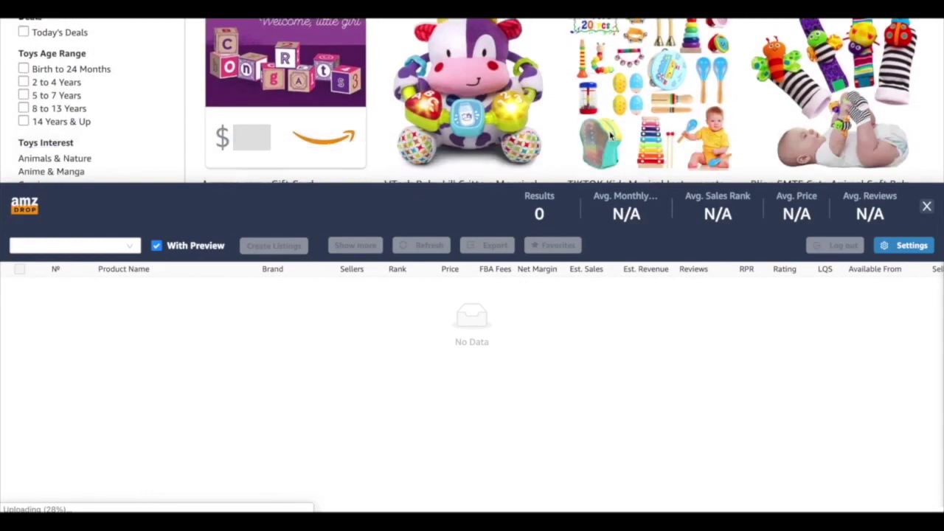
scroll(610, 137, "down", 3)
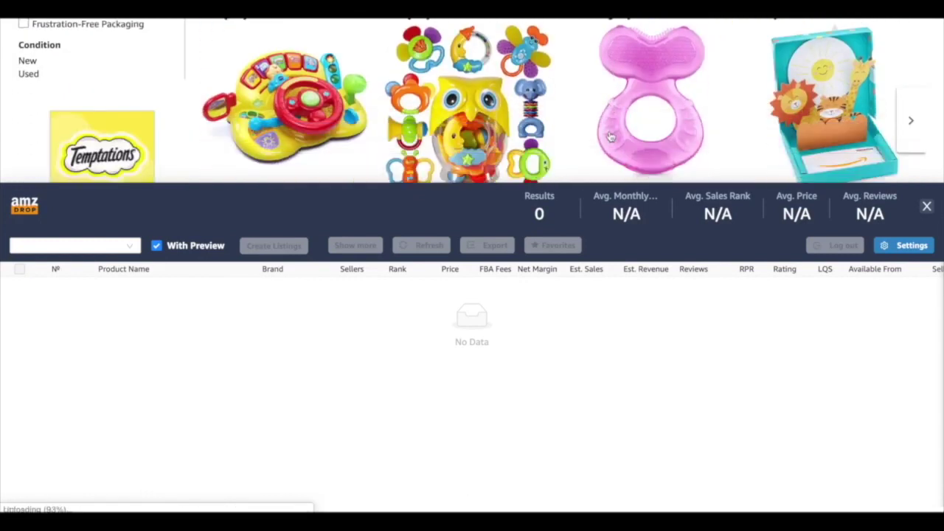
scroll(609, 137, "up", 2)
scroll(610, 137, "down", 5)
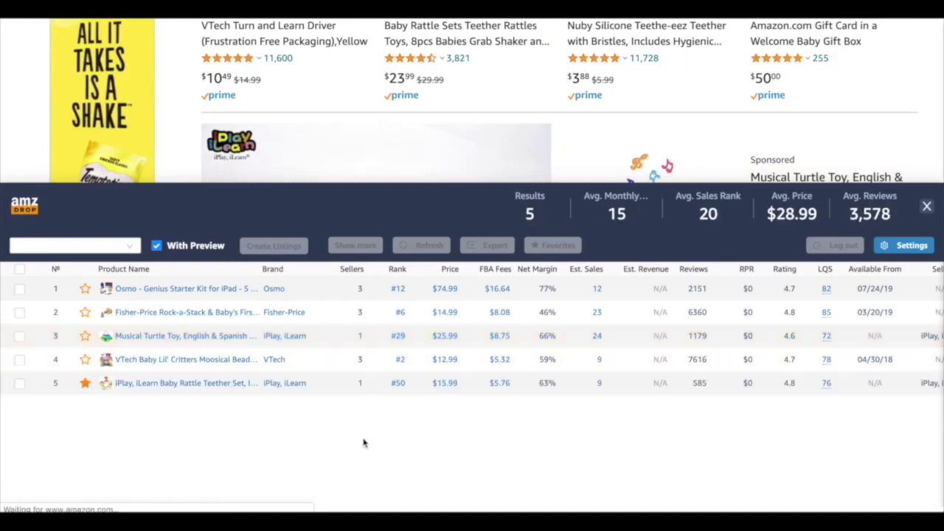
scroll(363, 441, "down", 1)
scroll(417, 337, "down", 2)
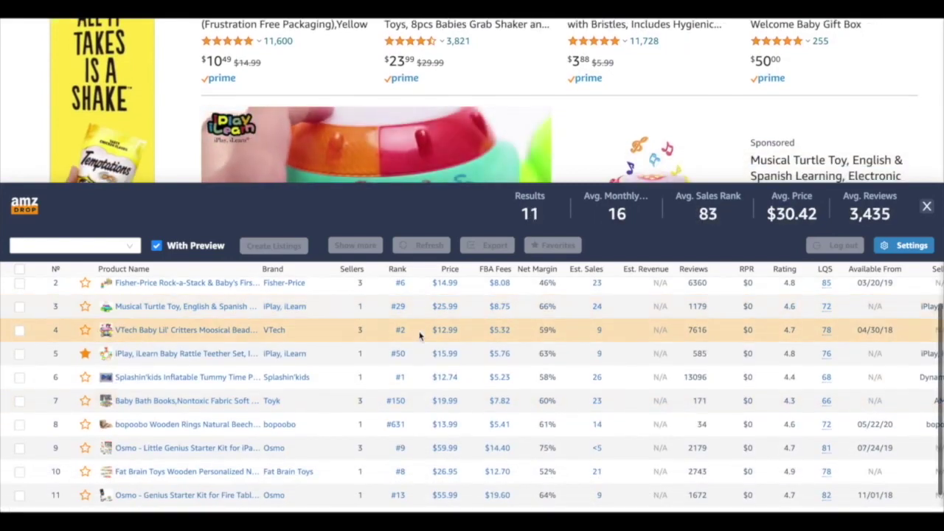
scroll(419, 336, "down", 1)
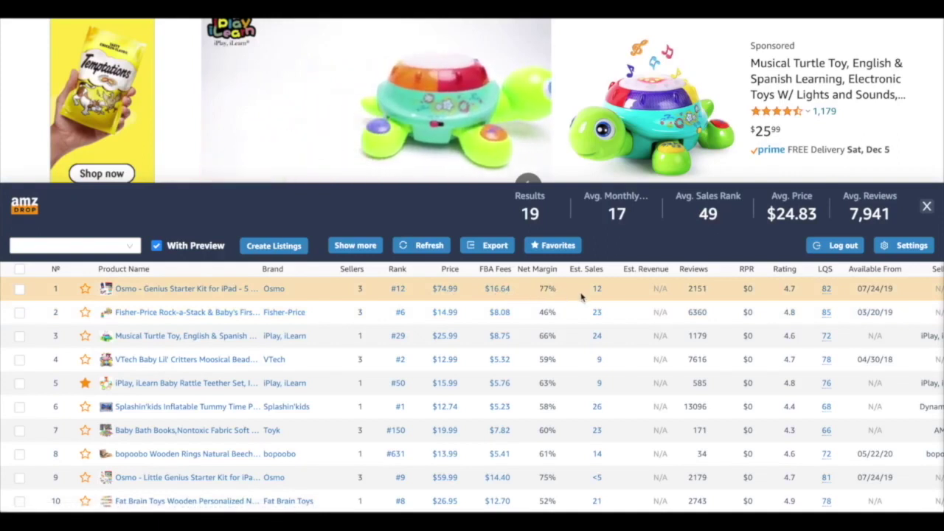
scroll(615, 304, "down", 1)
scroll(615, 303, "up", 1)
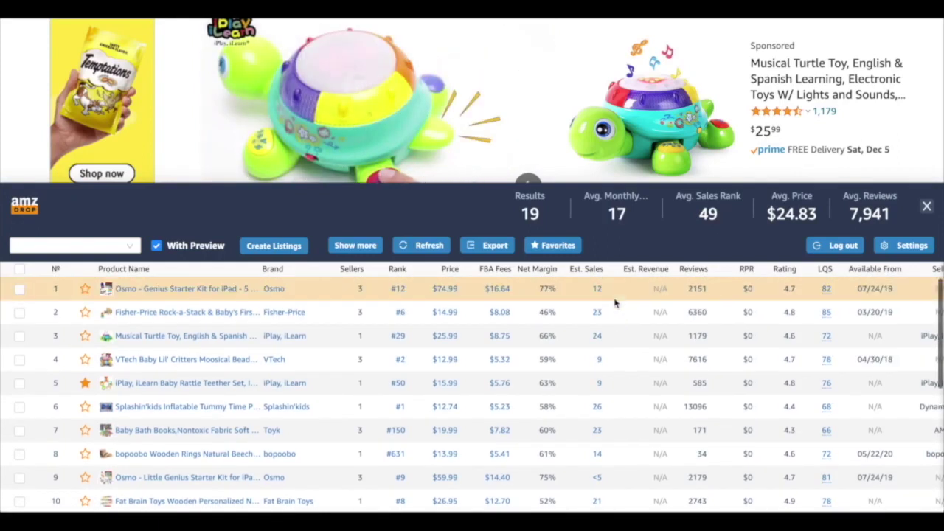
scroll(691, 304, "down", 9)
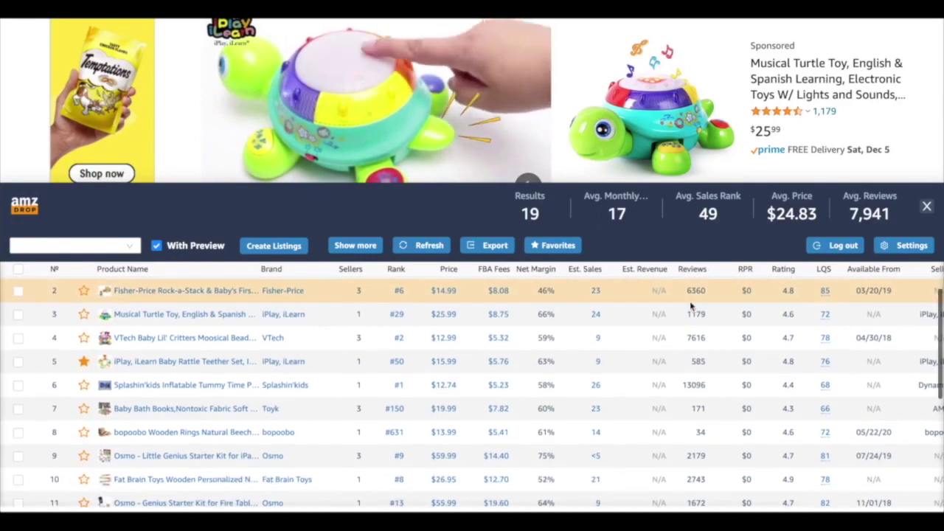
scroll(691, 302, "up", 7)
scroll(691, 302, "up", 2)
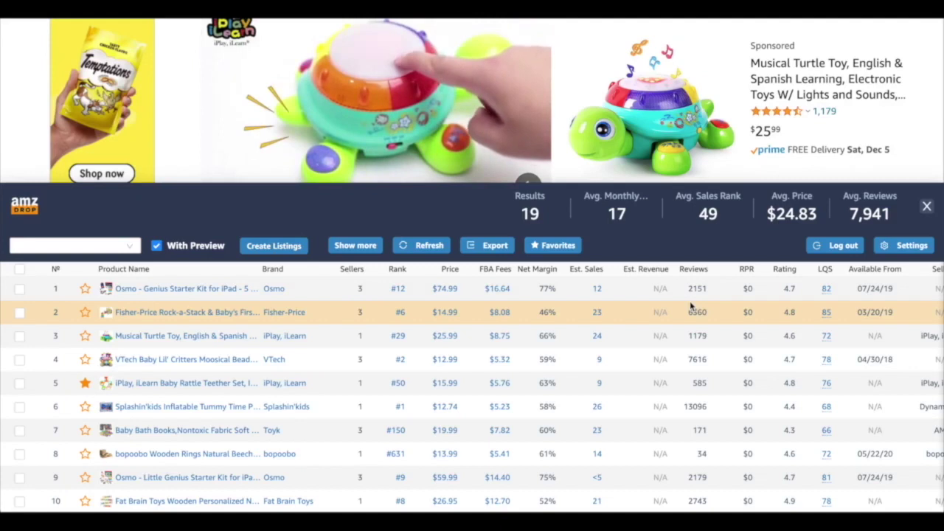
Star the Musical Turtle Toy and Nuby Ice Gel Teether Keys, then start a new Amazon search.
left_click(442, 336)
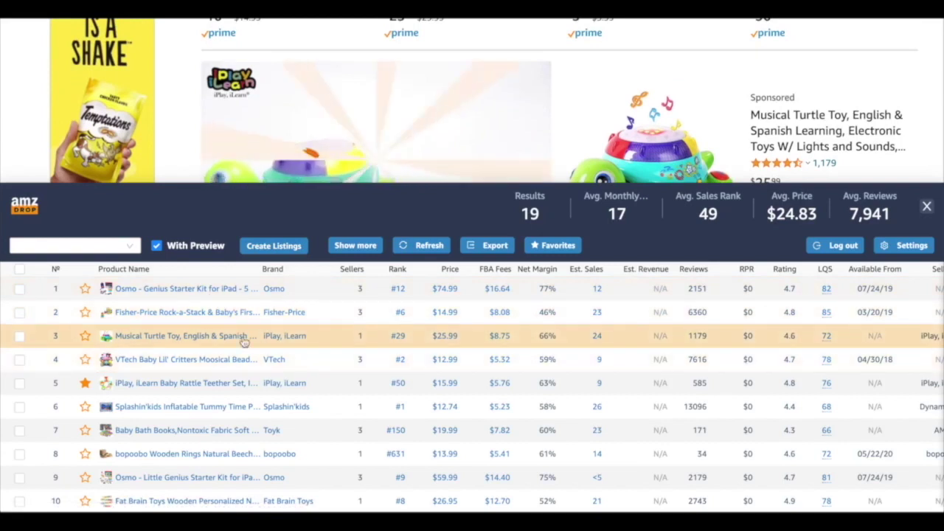
left_click(85, 336)
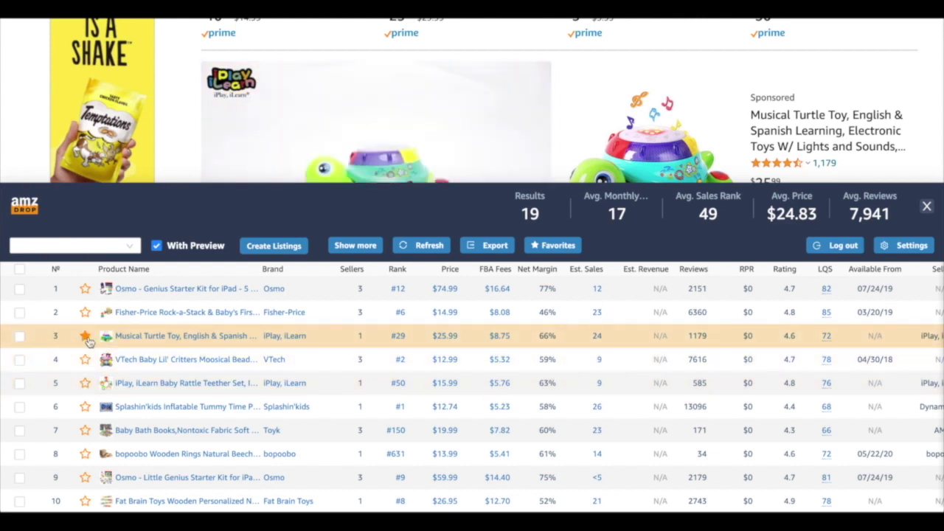
scroll(175, 349, "down", 3)
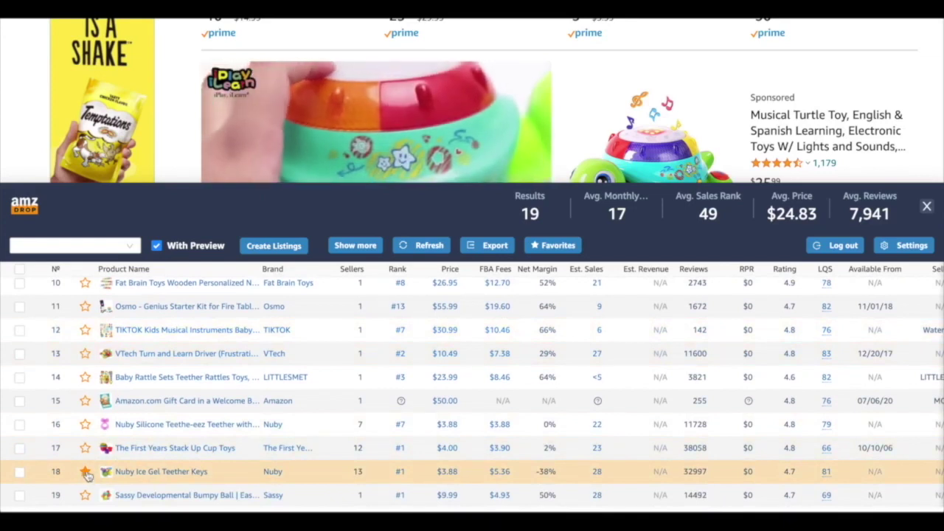
scroll(181, 425, "down", 1)
scroll(184, 422, "down", 2)
scroll(161, 458, "up", 2)
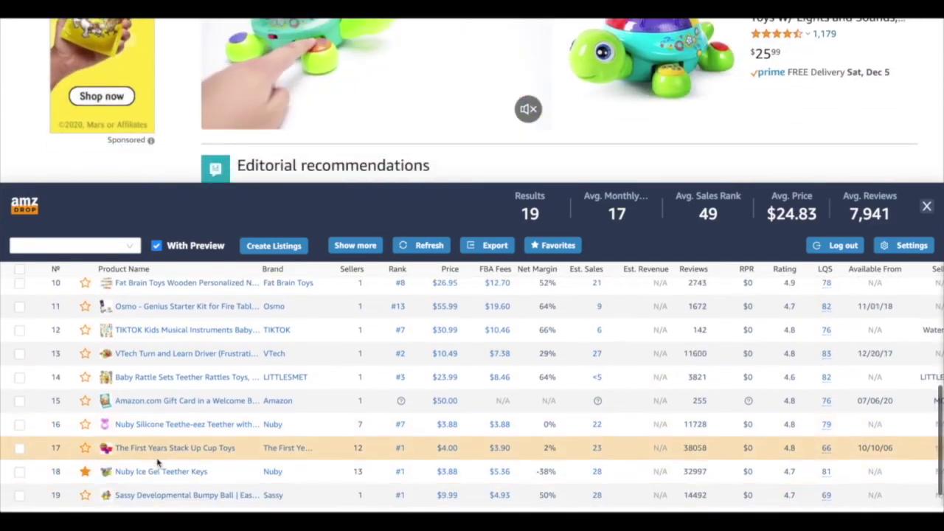
scroll(157, 462, "up", 6)
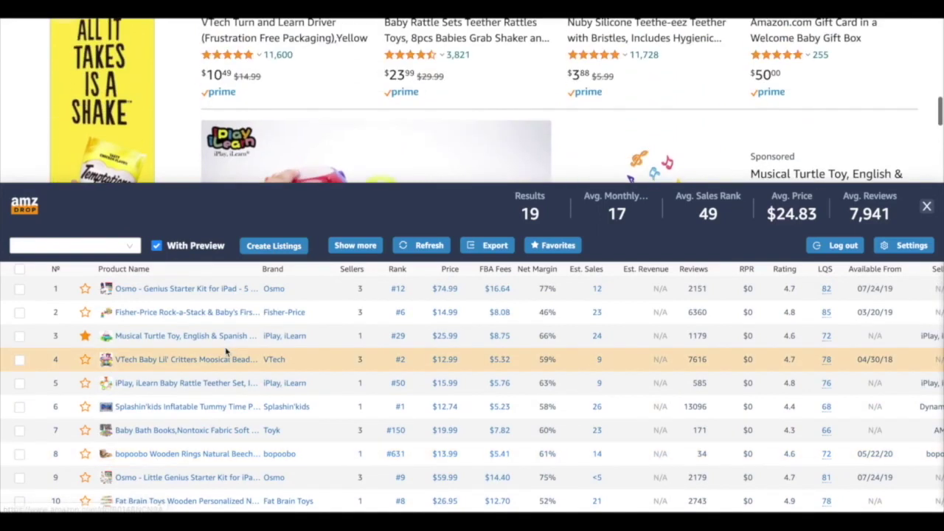
scroll(357, 52, "up", 10)
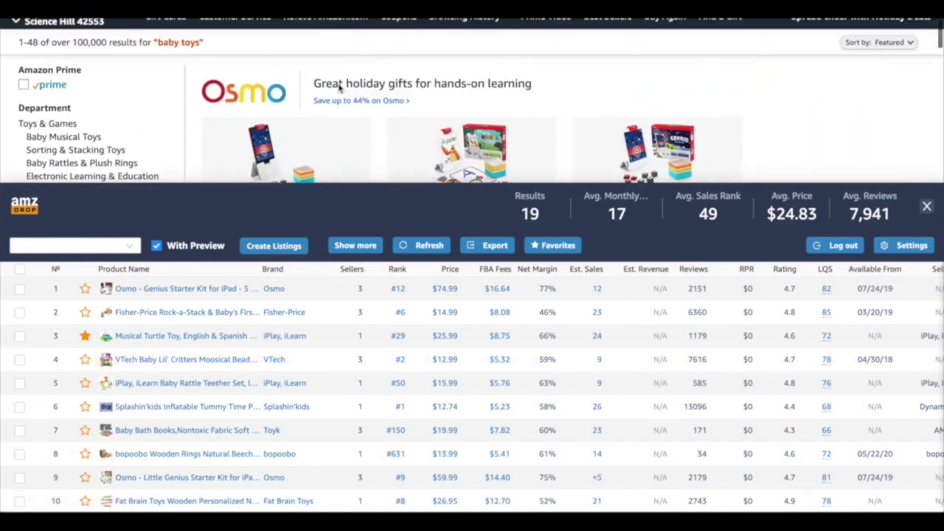
left_click(259, 38)
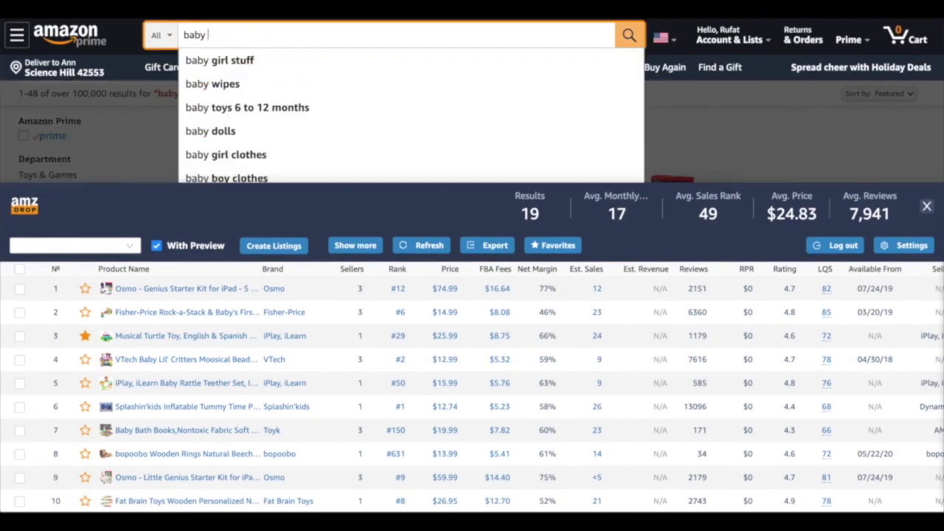
Search Amazon for 'baby wipes' and scroll until AMZdrop lists 19 products averaging $22.78.
left_click(257, 92)
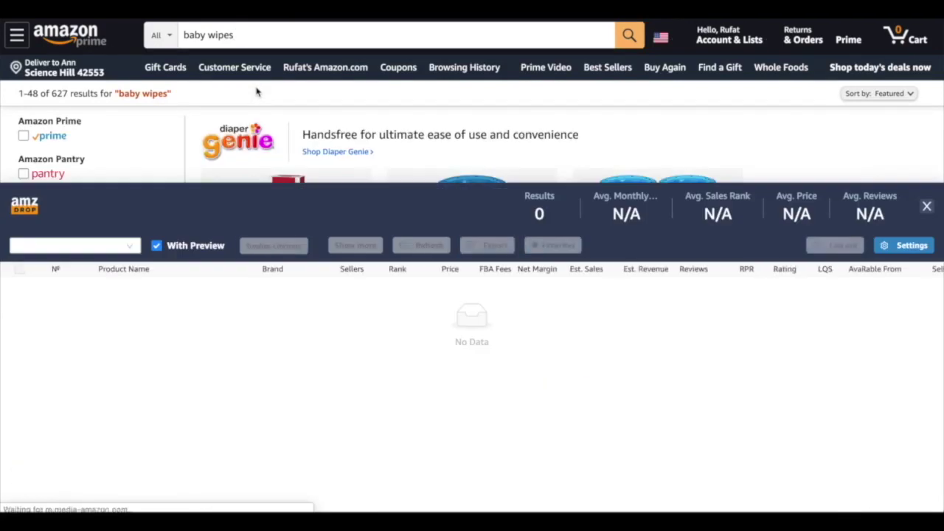
scroll(441, 119, "down", 1)
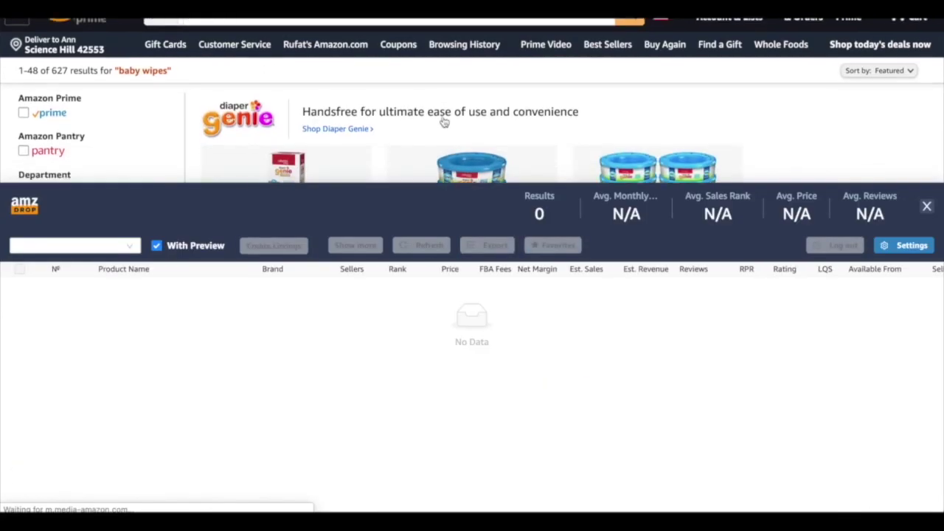
scroll(444, 121, "down", 6)
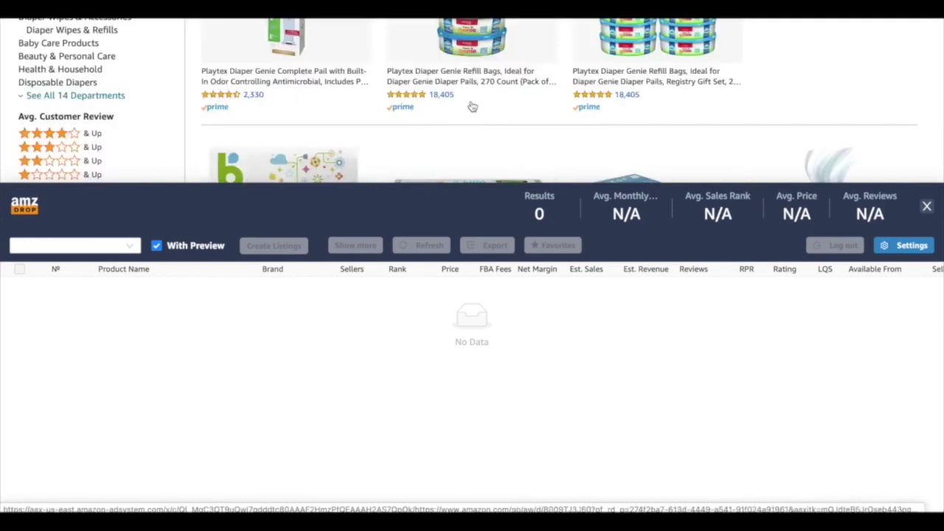
scroll(476, 109, "down", 1)
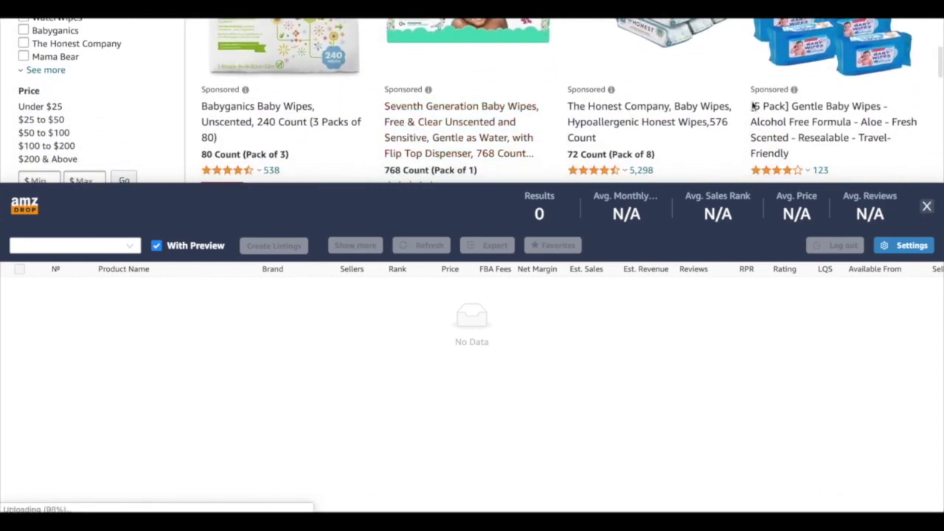
scroll(717, 123, "down", 3)
scroll(717, 123, "down", 3)
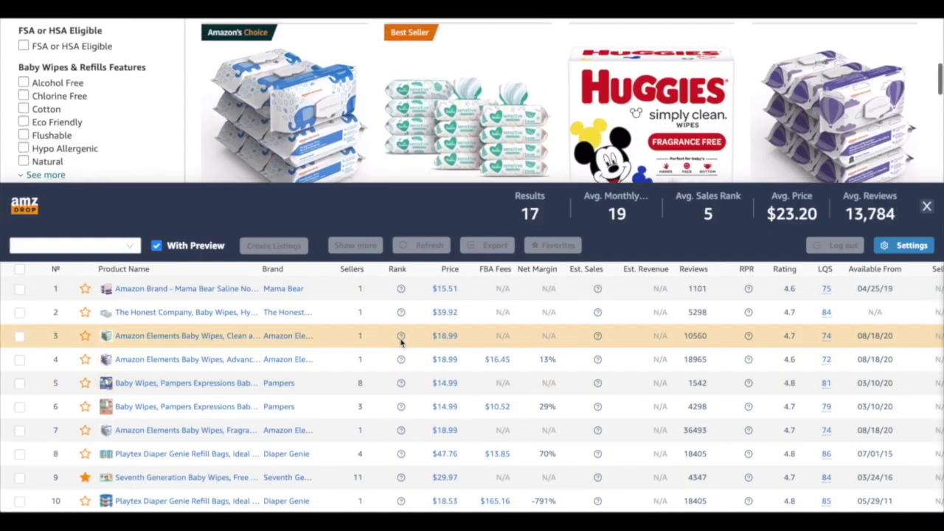
scroll(101, 422, "down", 1)
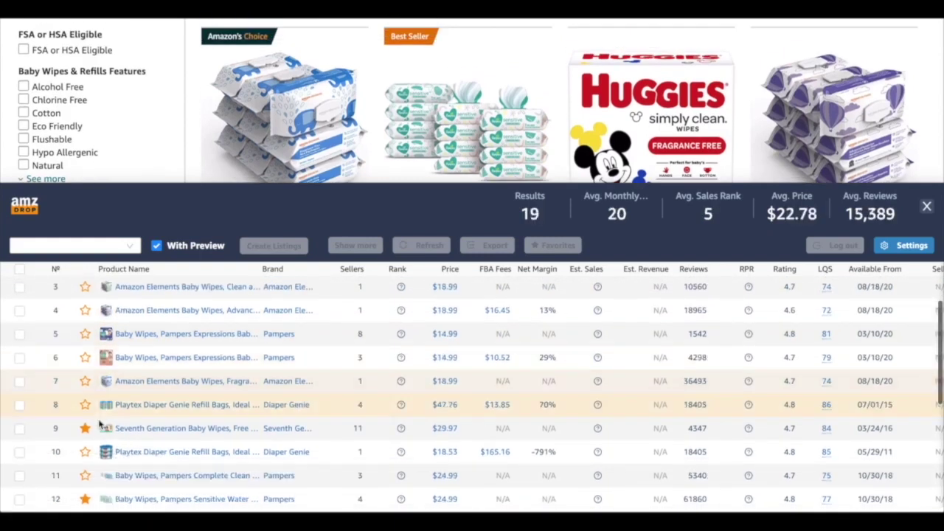
scroll(93, 404, "down", 1)
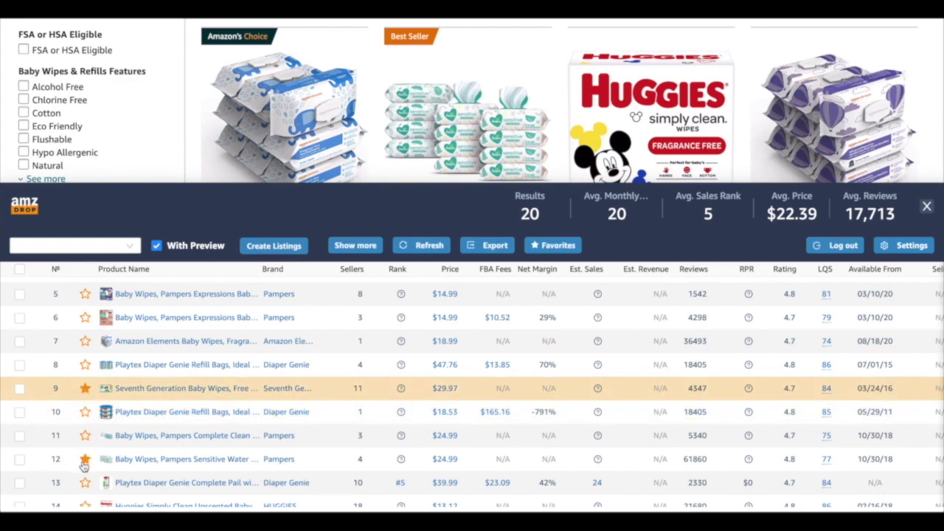
Favourite Pampers Expressions, Amazon Elements and Playtex Diaper Genie, then filter to favourites.
left_click(19, 317)
left_click(19, 341)
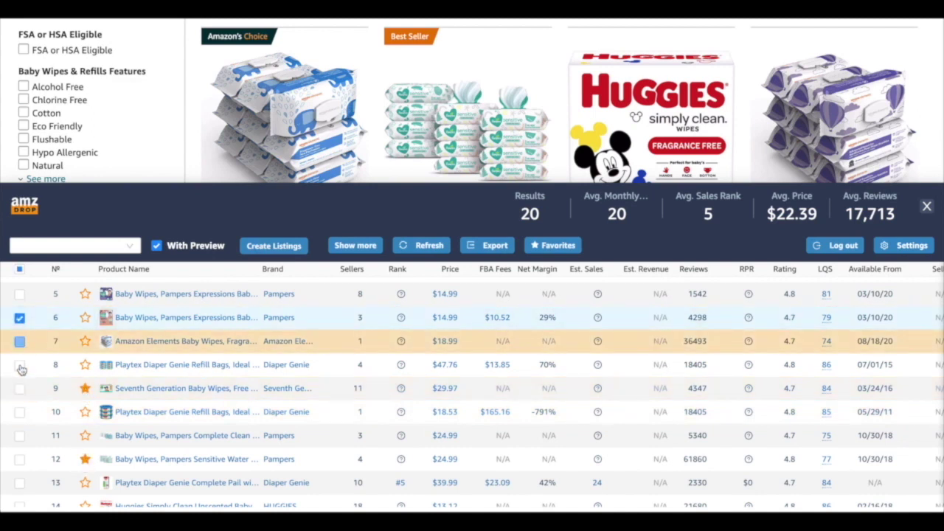
left_click(19, 365)
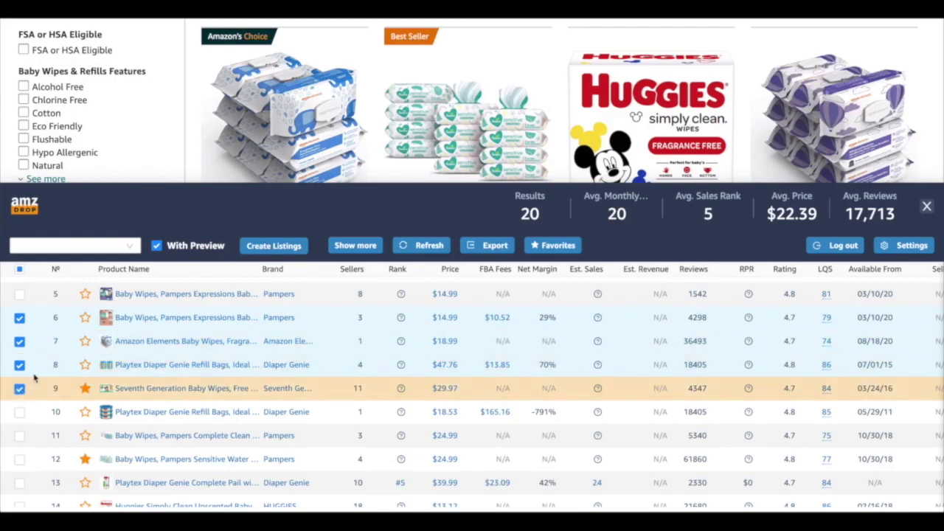
left_click(86, 342)
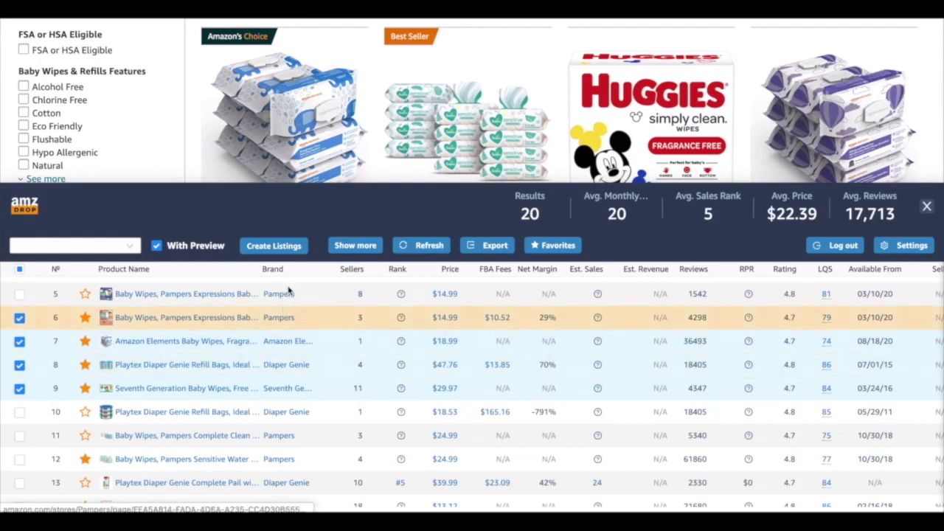
left_click(555, 246)
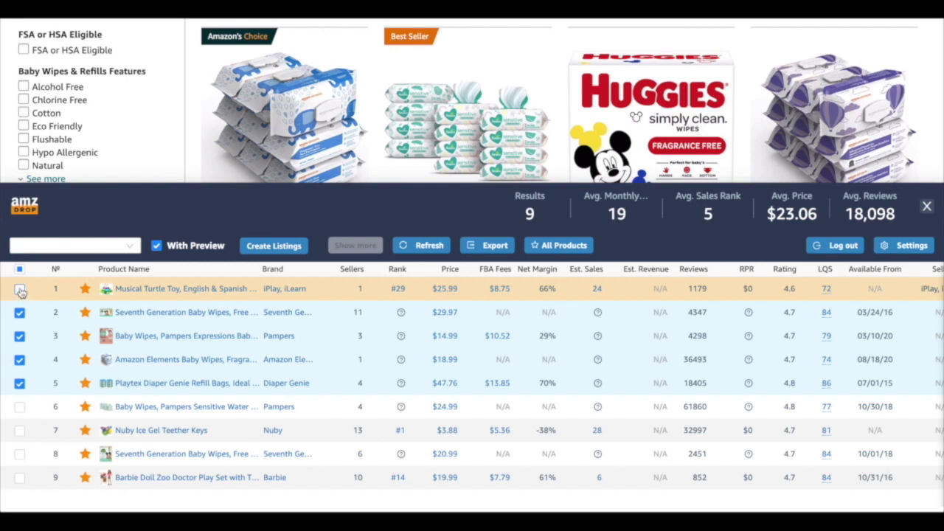
Select all favourited products and pick the store account as the listing destination.
left_click(20, 290)
left_click(19, 270)
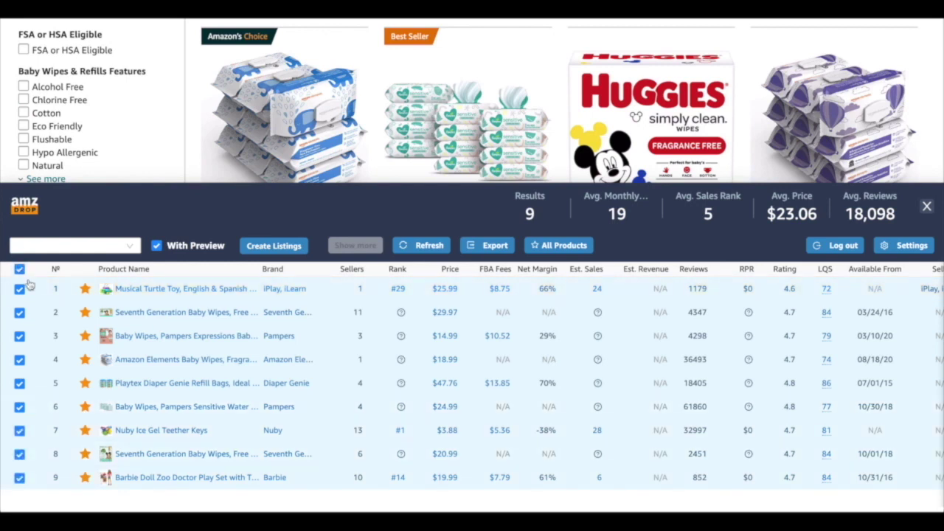
scroll(105, 365, "down", 1)
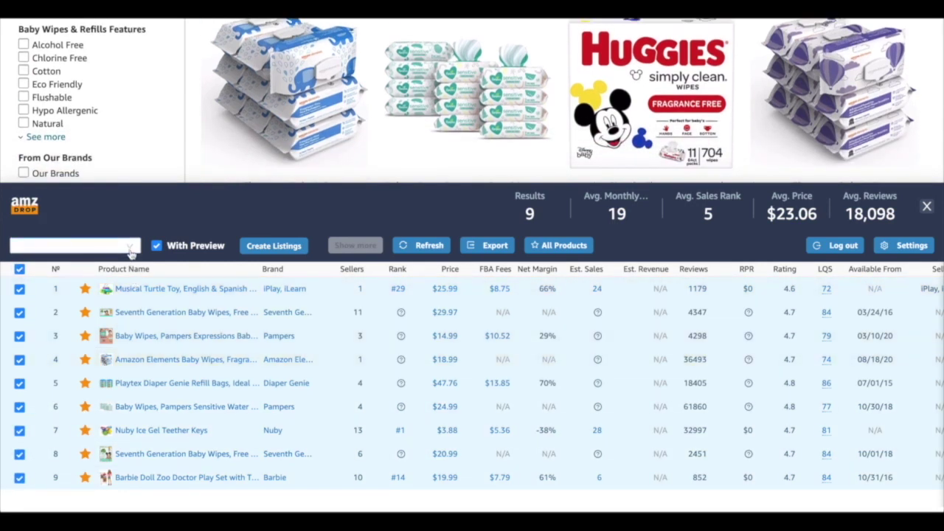
left_click(136, 249)
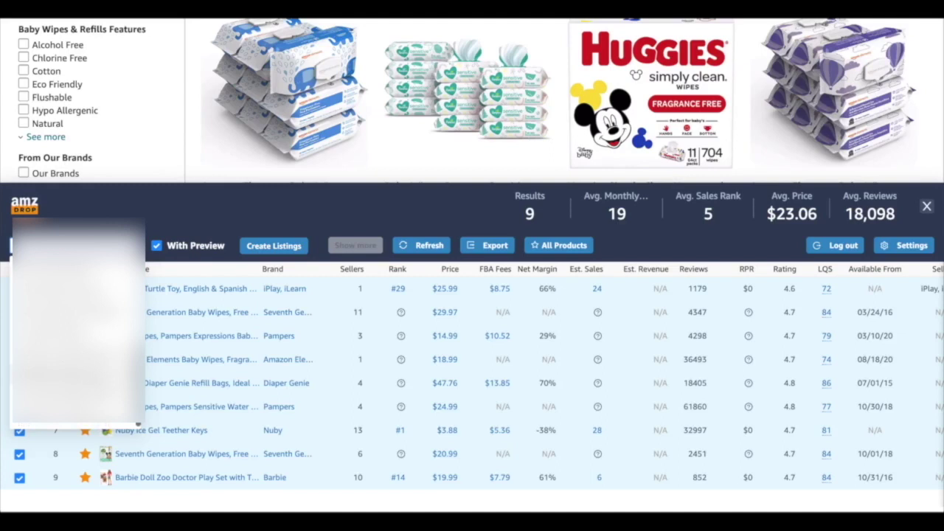
left_click(138, 425)
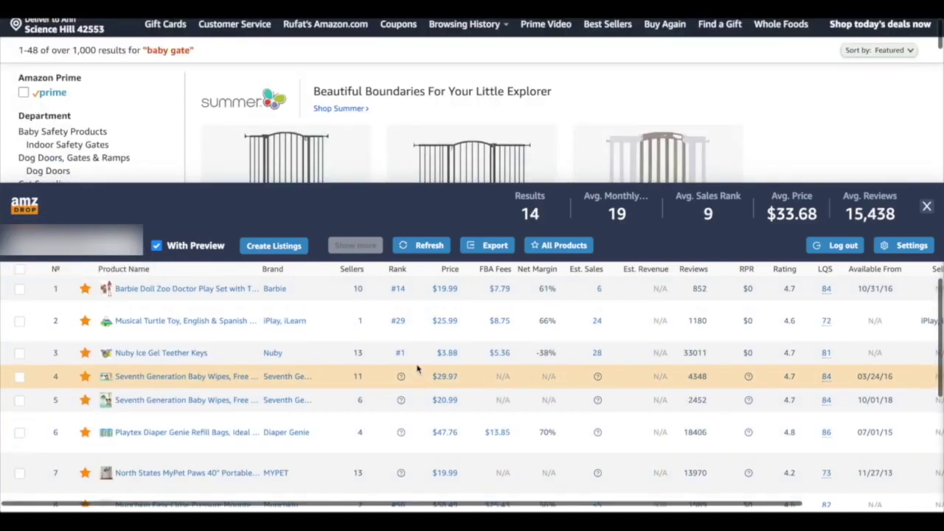
Preview the Barbie Doll Zoo Doctor row's action options, then select all 14 favorited products.
scroll(310, 371, "down", 6)
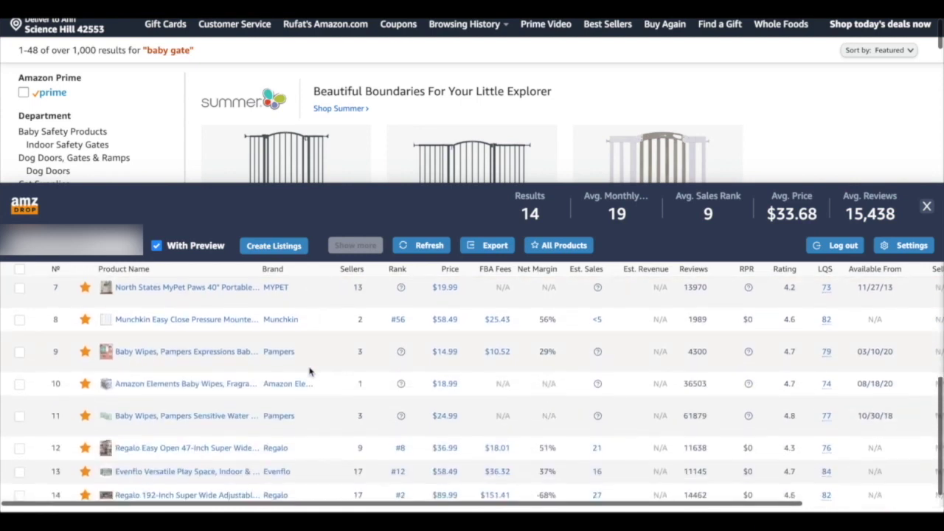
scroll(310, 370, "up", 8)
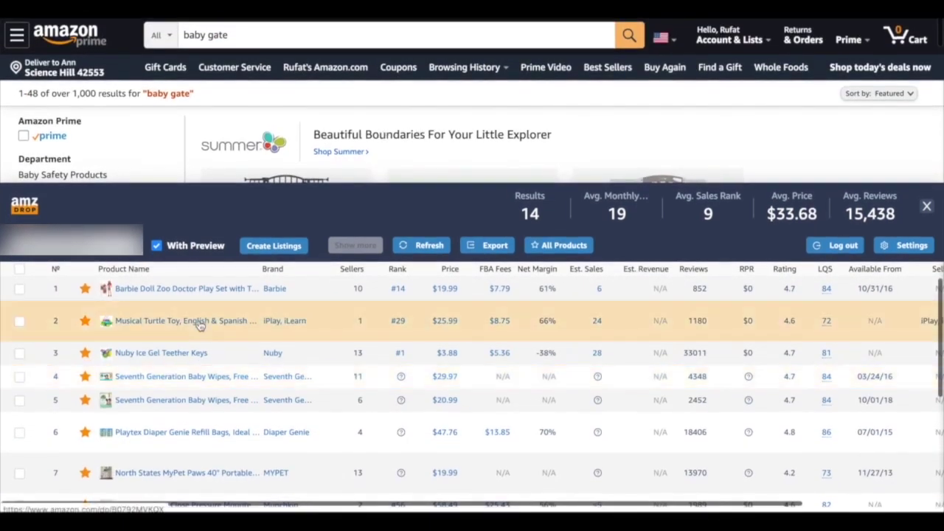
left_click(476, 291)
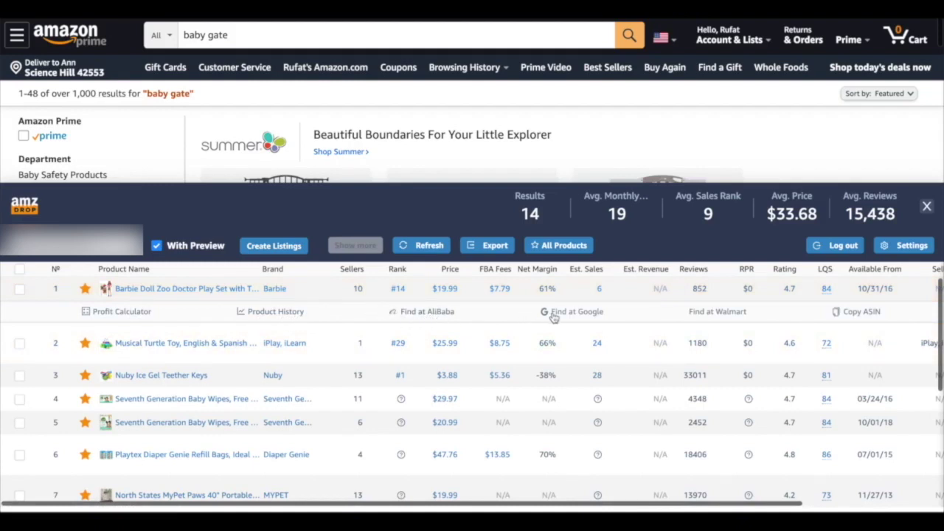
left_click(577, 292)
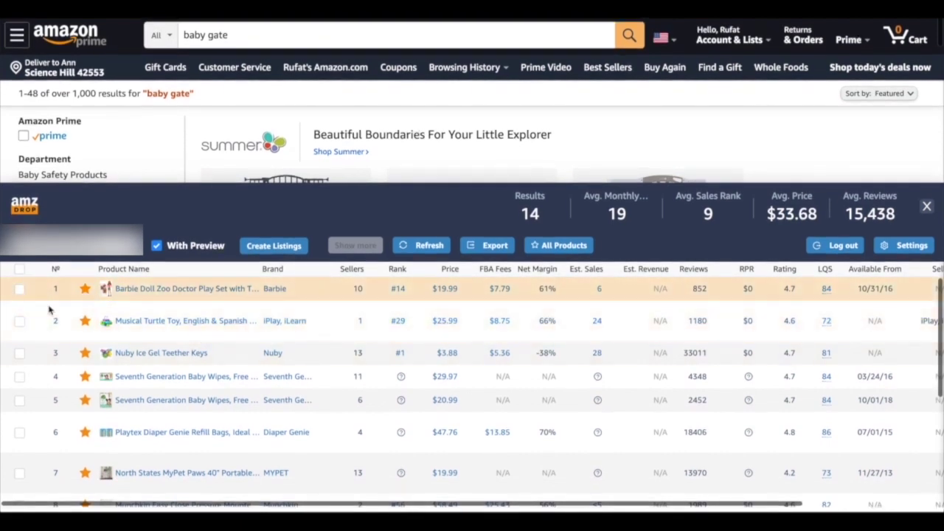
left_click(20, 269)
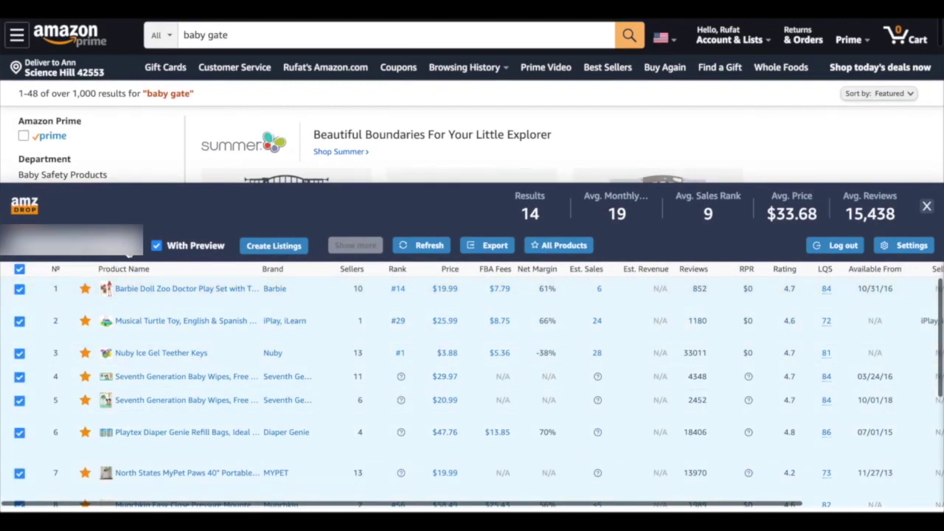
Deselect the Pampers Expressions baby wipes and bring the Batch and Error columns into view.
left_click(131, 249)
left_click(20, 271)
scroll(44, 346, "down", 5)
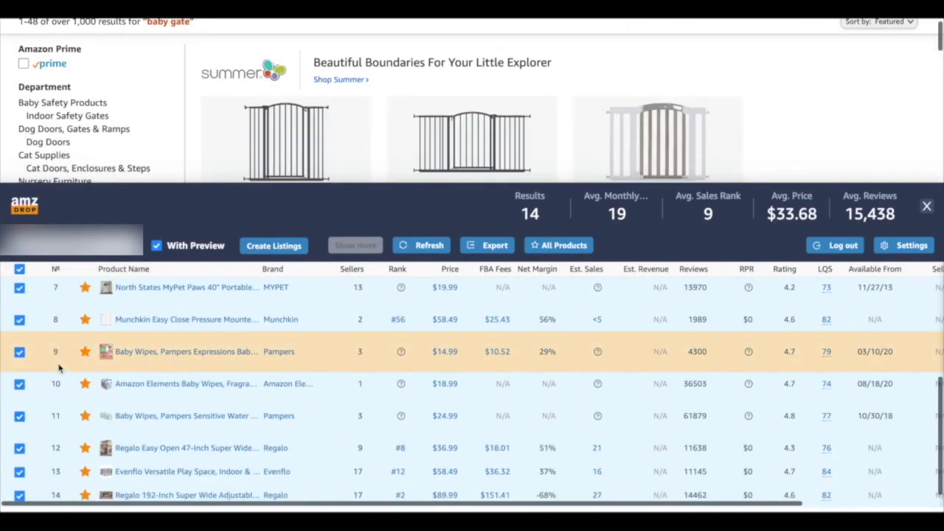
left_click(20, 353)
scroll(142, 381, "up", 5)
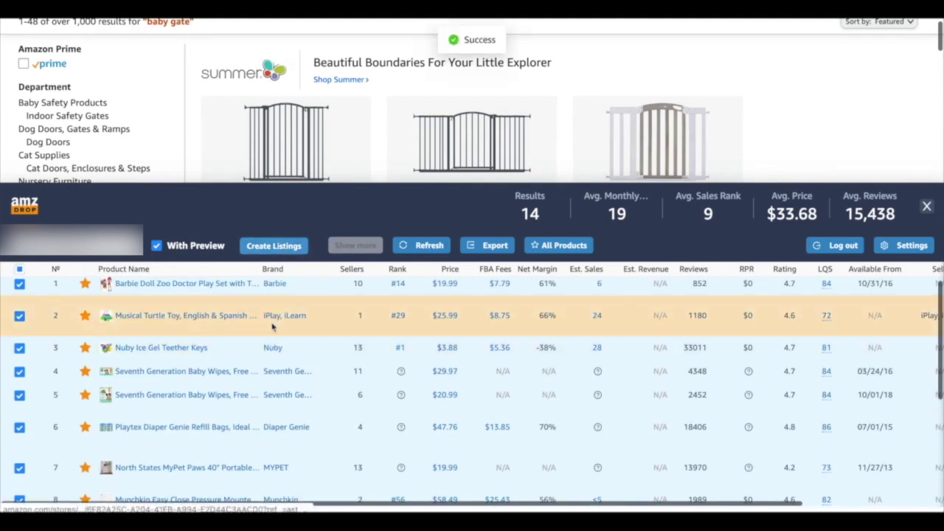
scroll(272, 328, "right", 1)
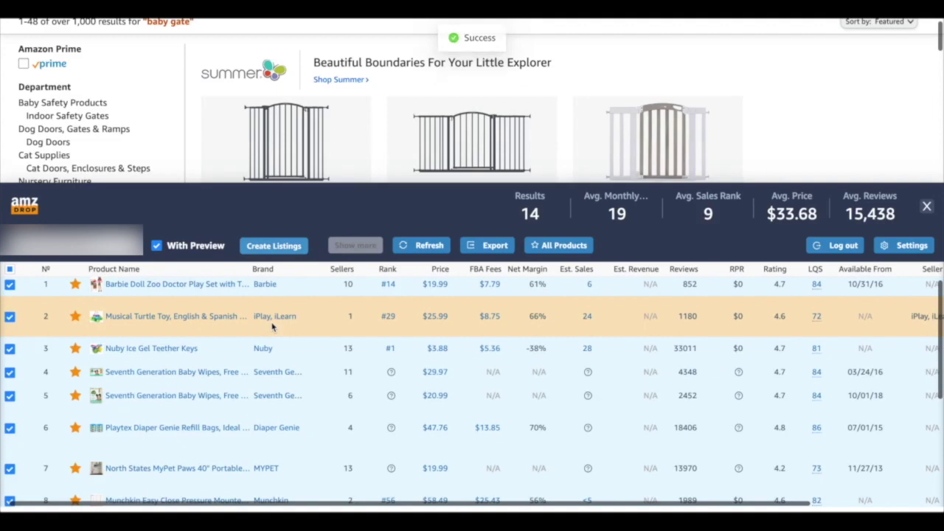
scroll(272, 329, "right", 3)
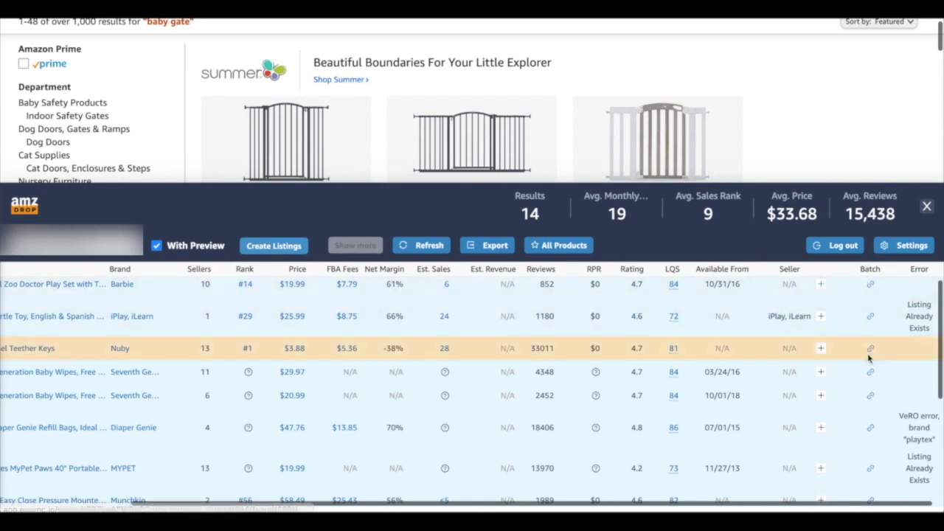
Review the Listing Already Exists and VeRO errors, then open the Zoo Doctor row's listing batch.
scroll(872, 329, "down", 1)
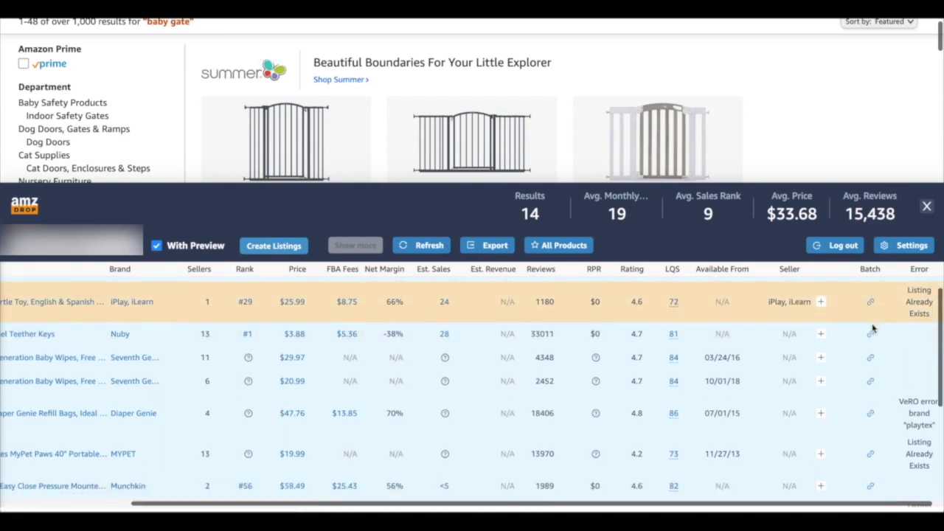
scroll(873, 329, "up", 1)
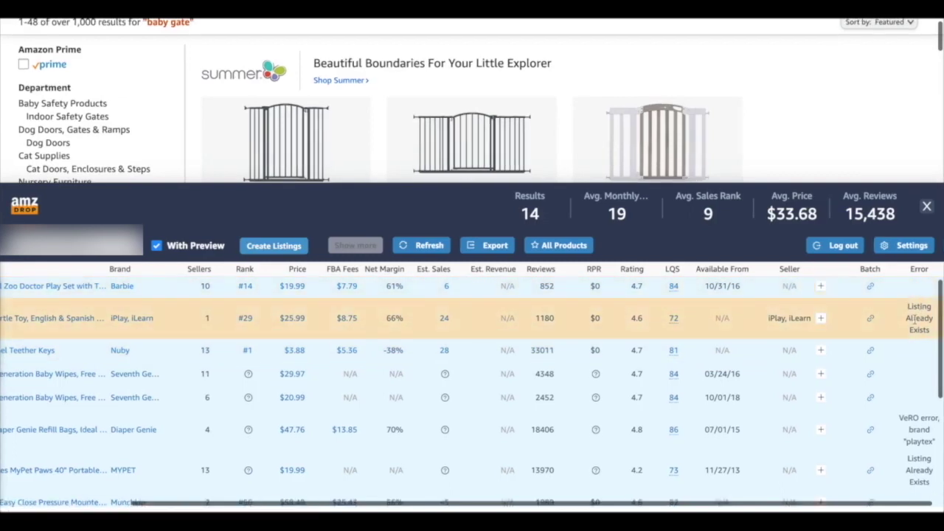
scroll(924, 330, "down", 1)
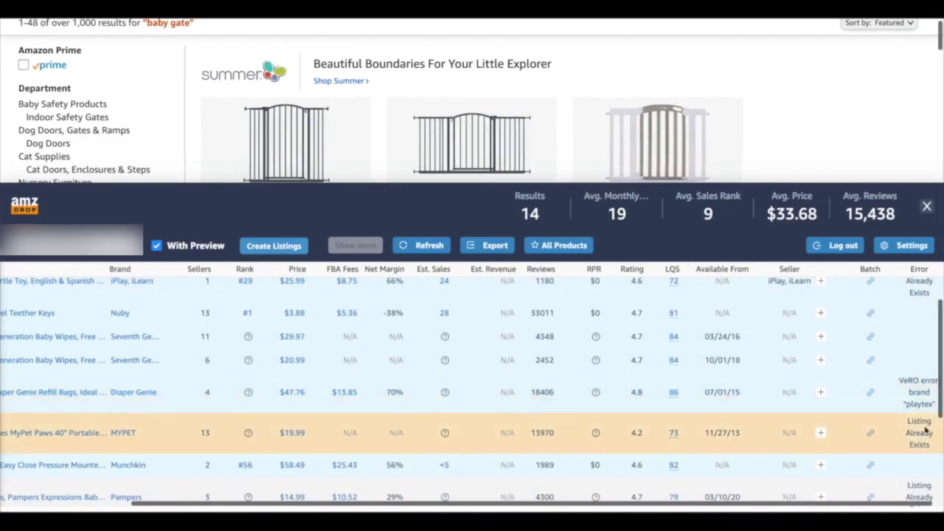
scroll(920, 395, "down", 4)
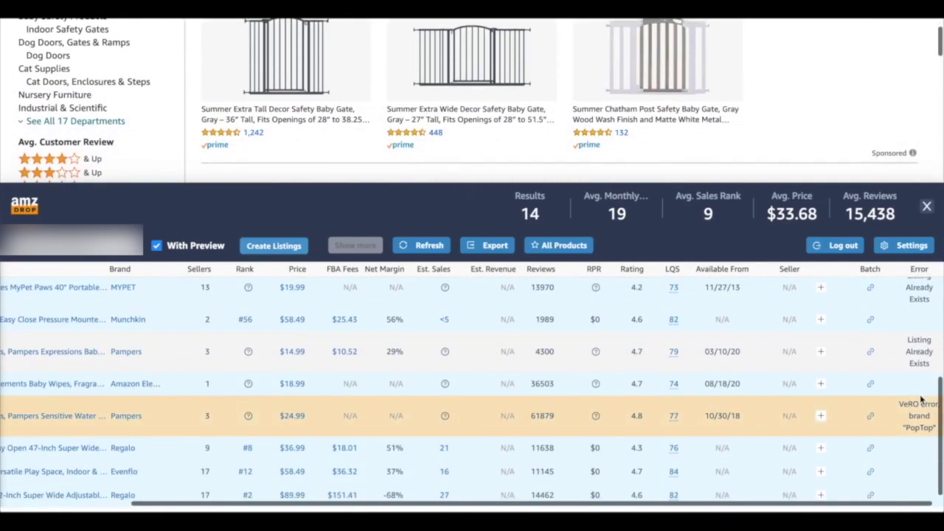
scroll(916, 402, "up", 5)
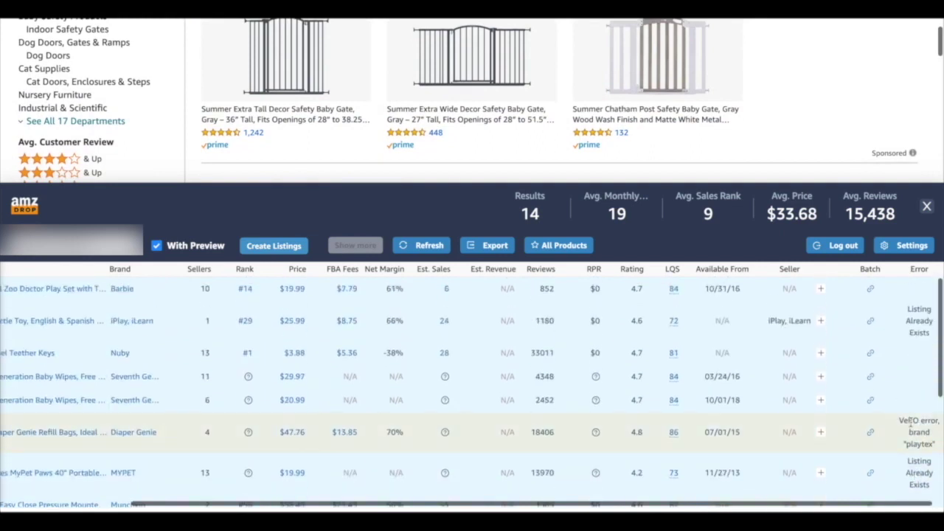
left_click(871, 292)
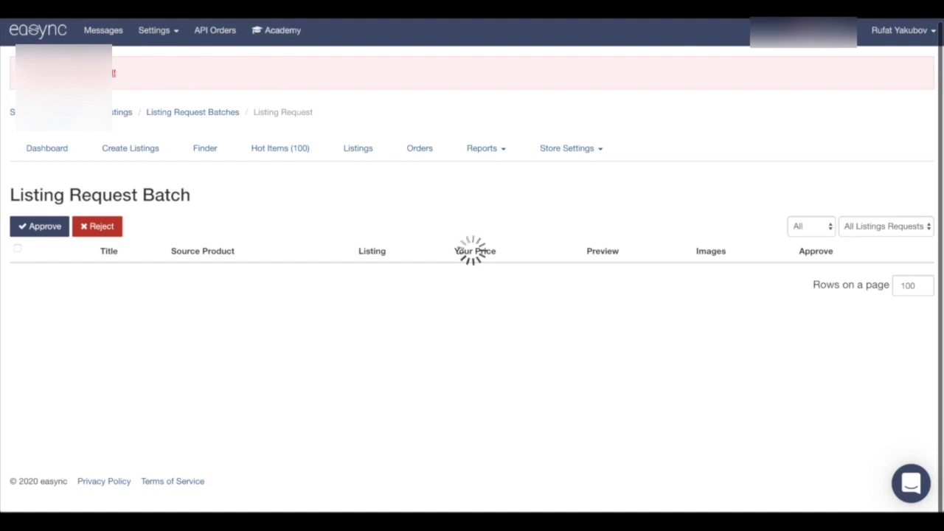
Scroll to the bottom of the Listing Request Batch, reviewing prices and the playtex VERO error.
scroll(241, 141, "down", 1)
scroll(174, 212, "down", 2)
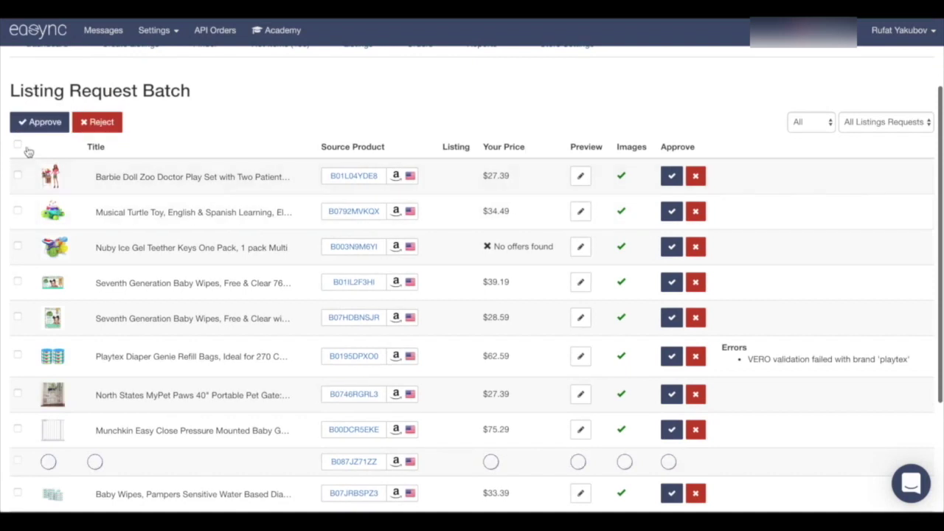
scroll(217, 236, "down", 1)
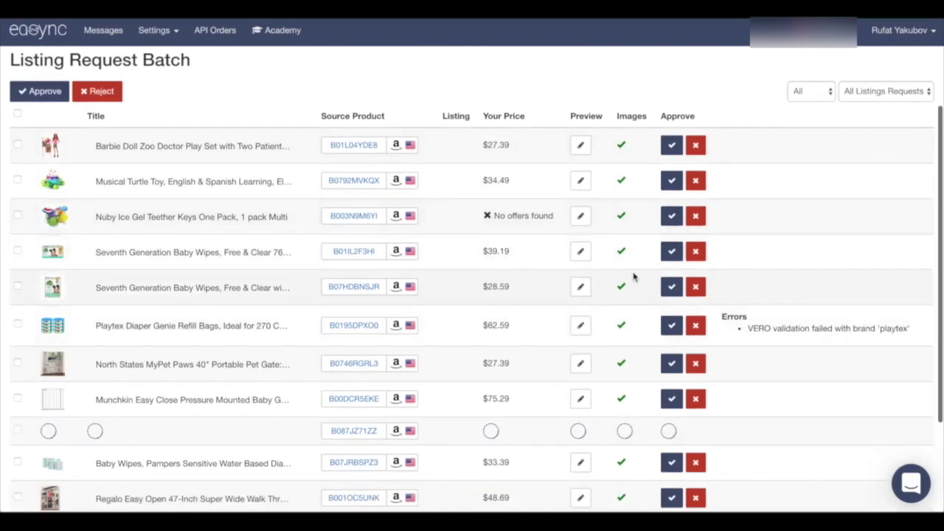
scroll(632, 276, "down", 5)
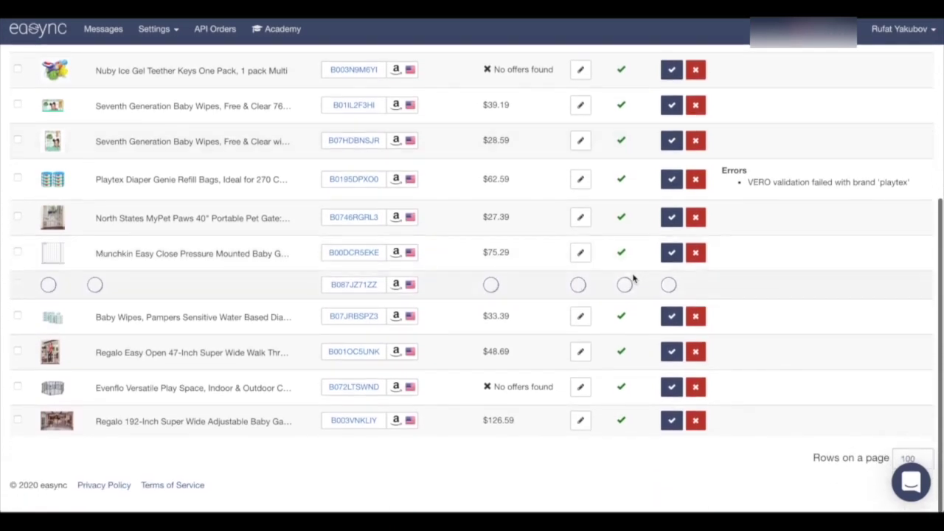
Approve the Regalo Easy Open 47-Inch gate request and confirm its item IDs are queued.
left_click(17, 353)
left_click(669, 354)
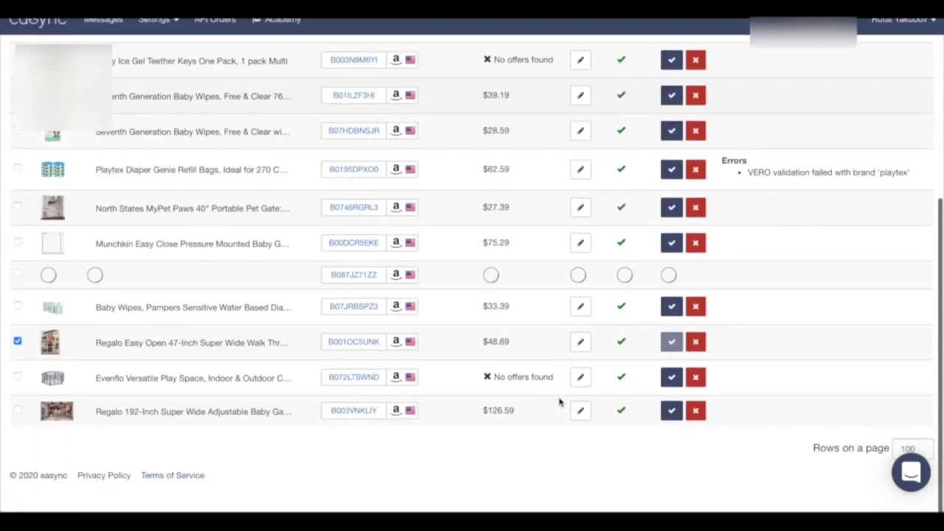
scroll(517, 384, "up", 8)
scroll(258, 266, "down", 5)
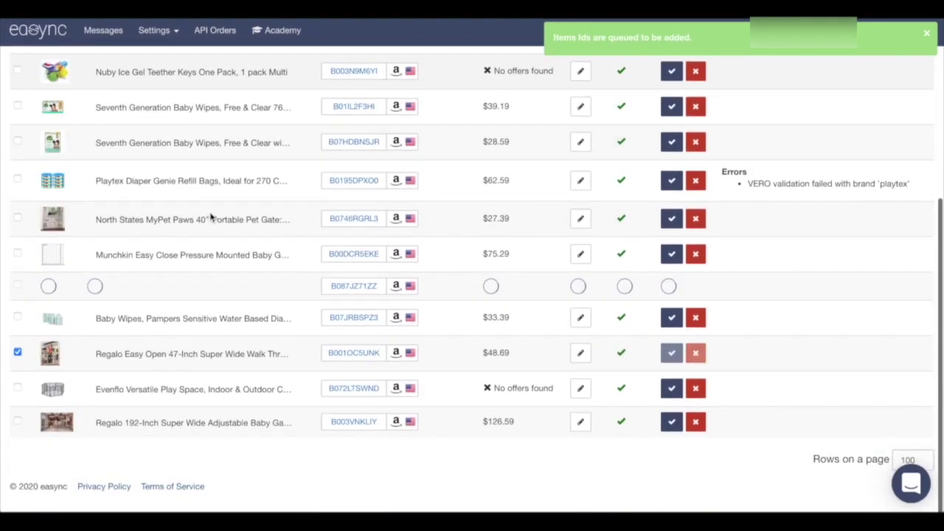
mouse_move(418, 253)
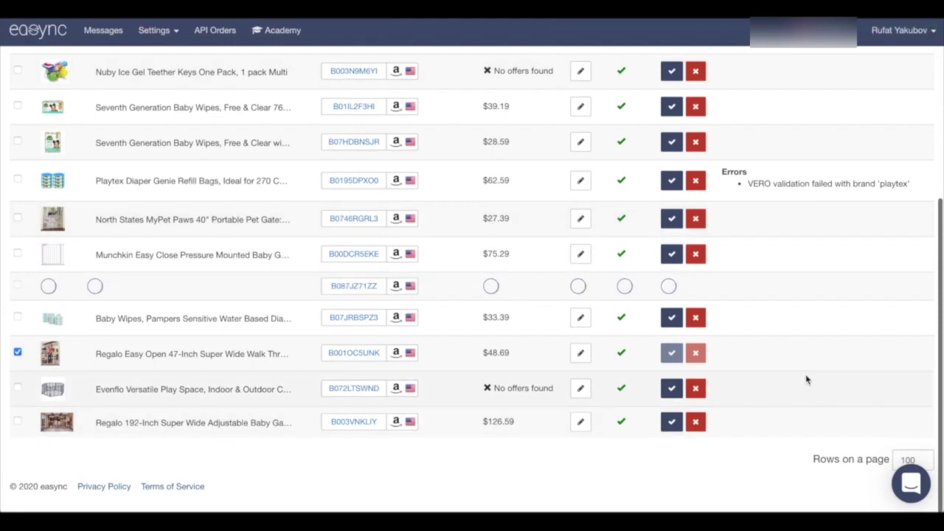
scroll(806, 379, "up", 2)
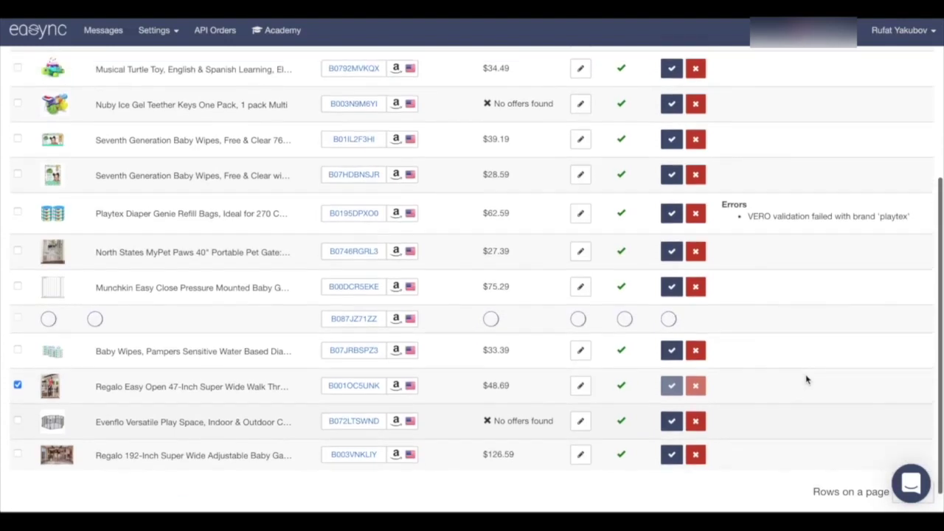
scroll(806, 379, "down", 2)
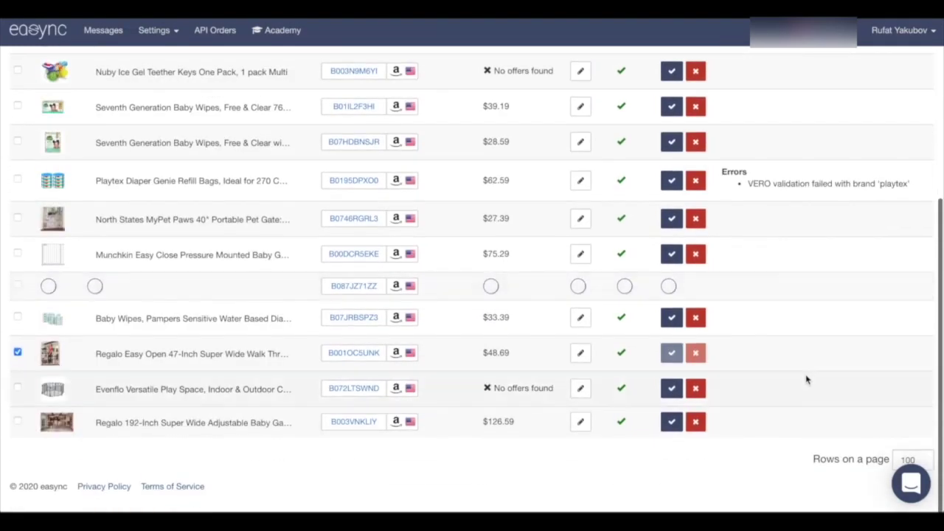
scroll(806, 379, "up", 5)
scroll(806, 380, "down", 5)
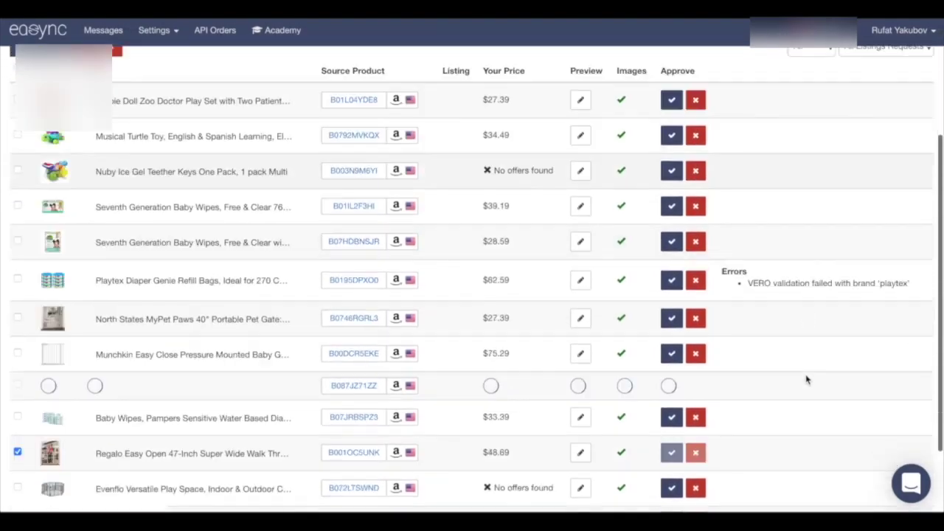